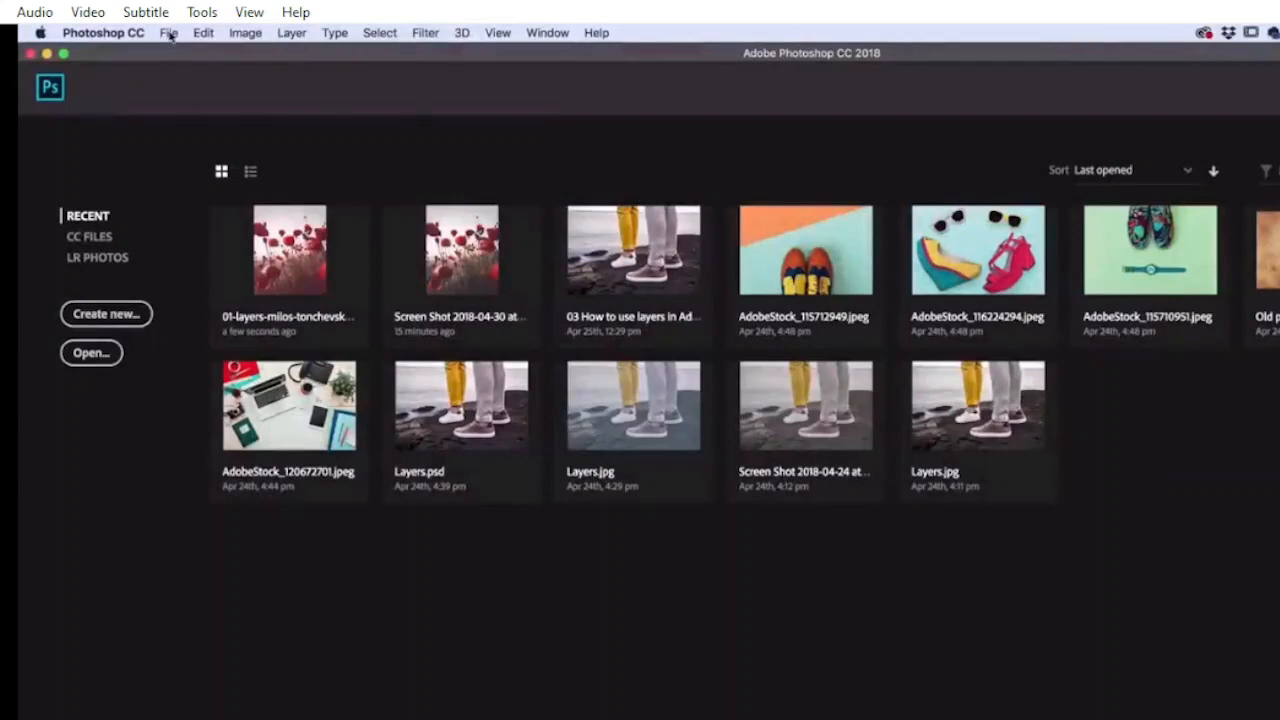
Open the 01-layers JPG image from the Source Files folder.
click(169, 34)
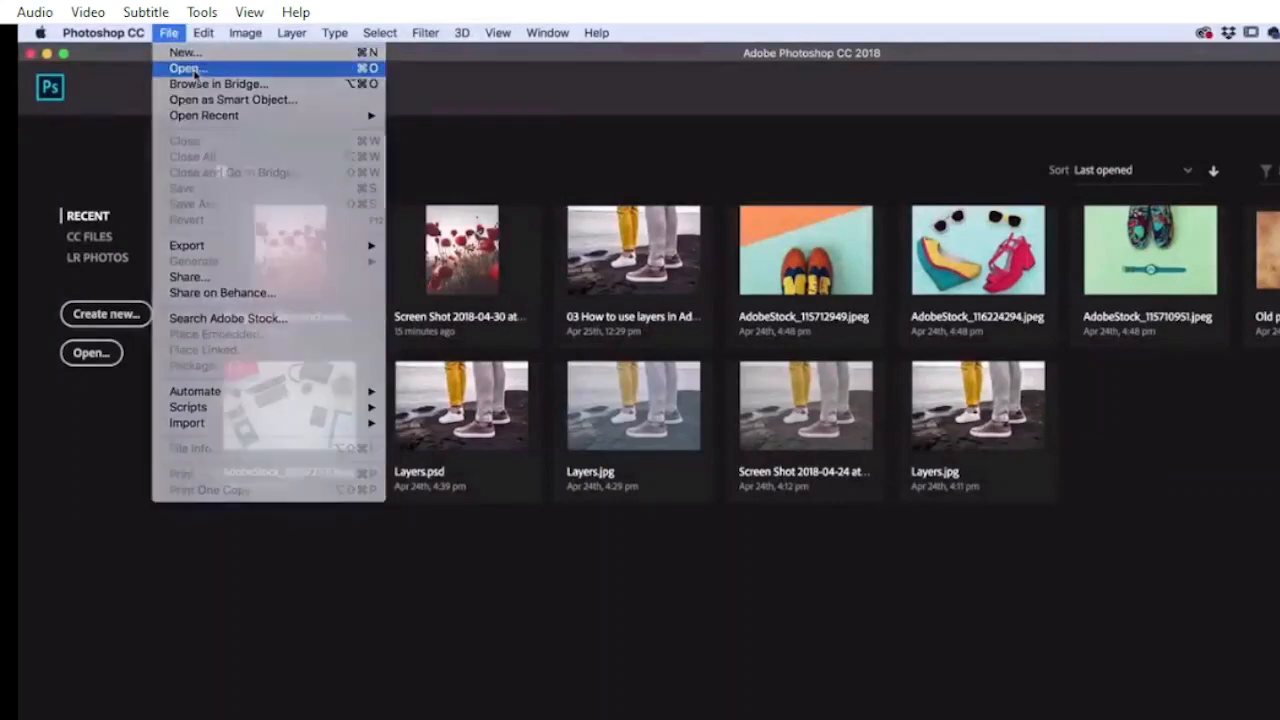
click(193, 69)
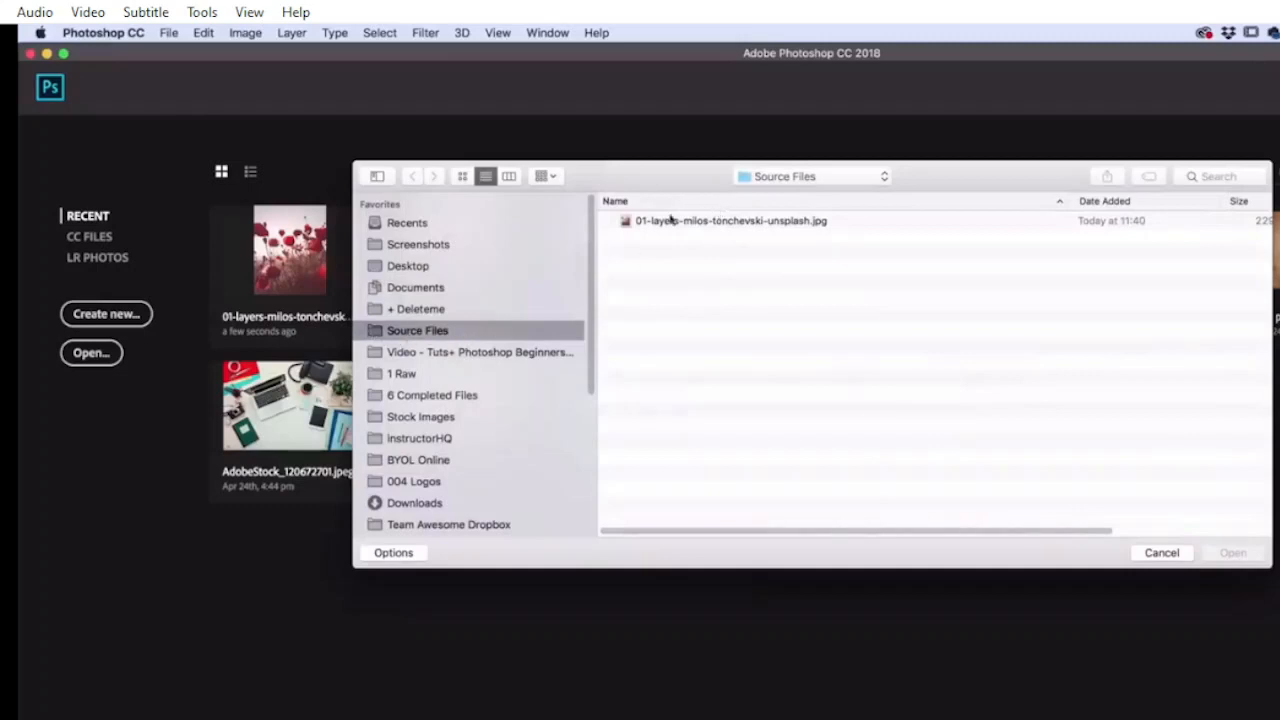
click(639, 224)
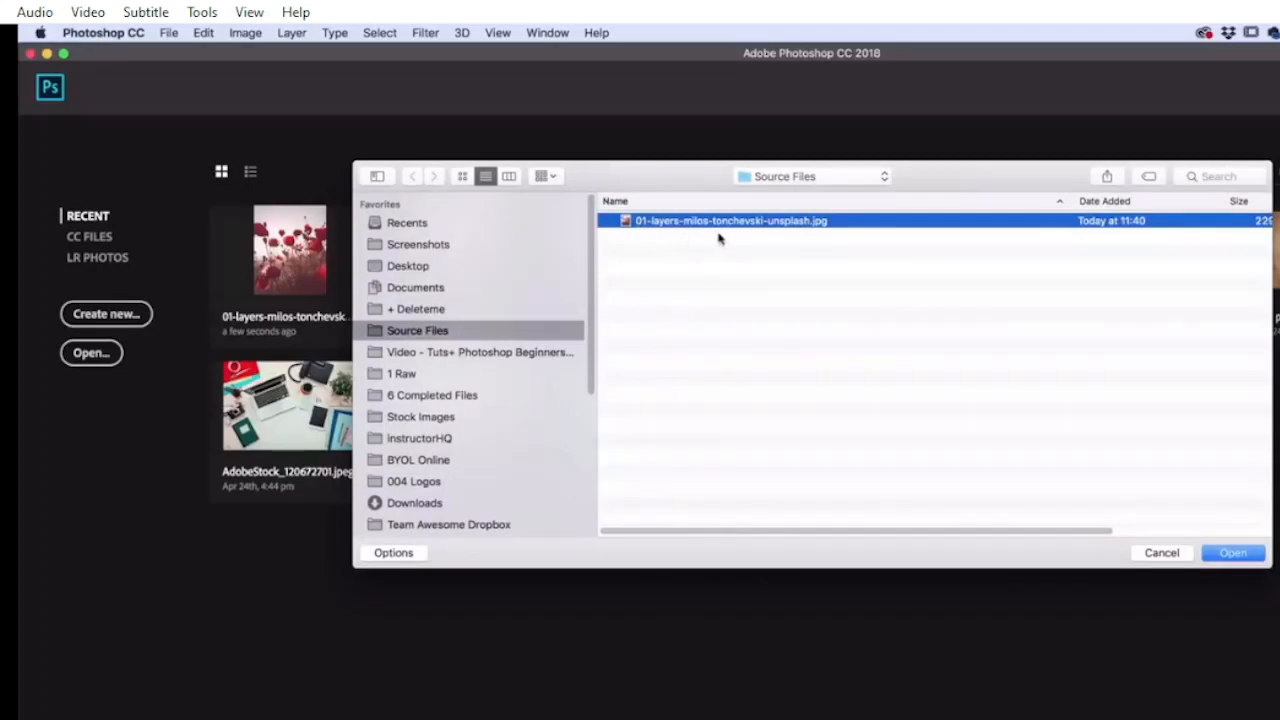
click(1233, 554)
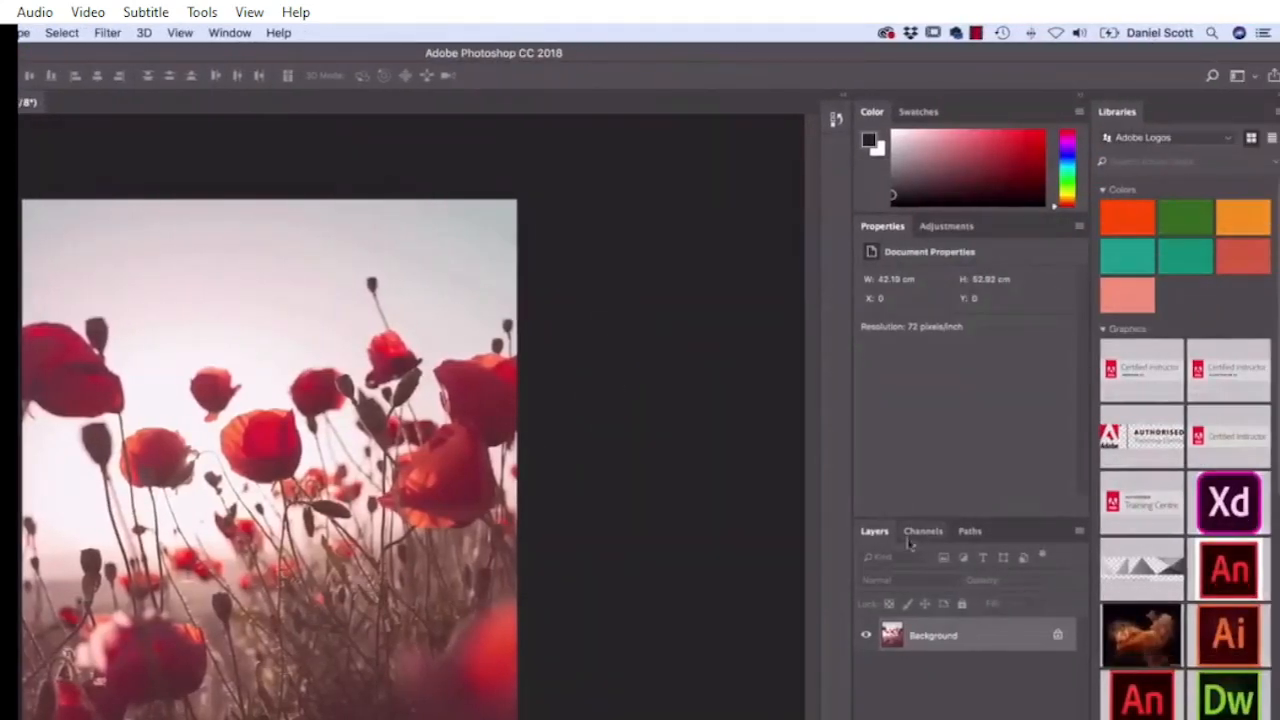
Collapse the Libraries panel to an icon to free up workspace around the image.
click(237, 33)
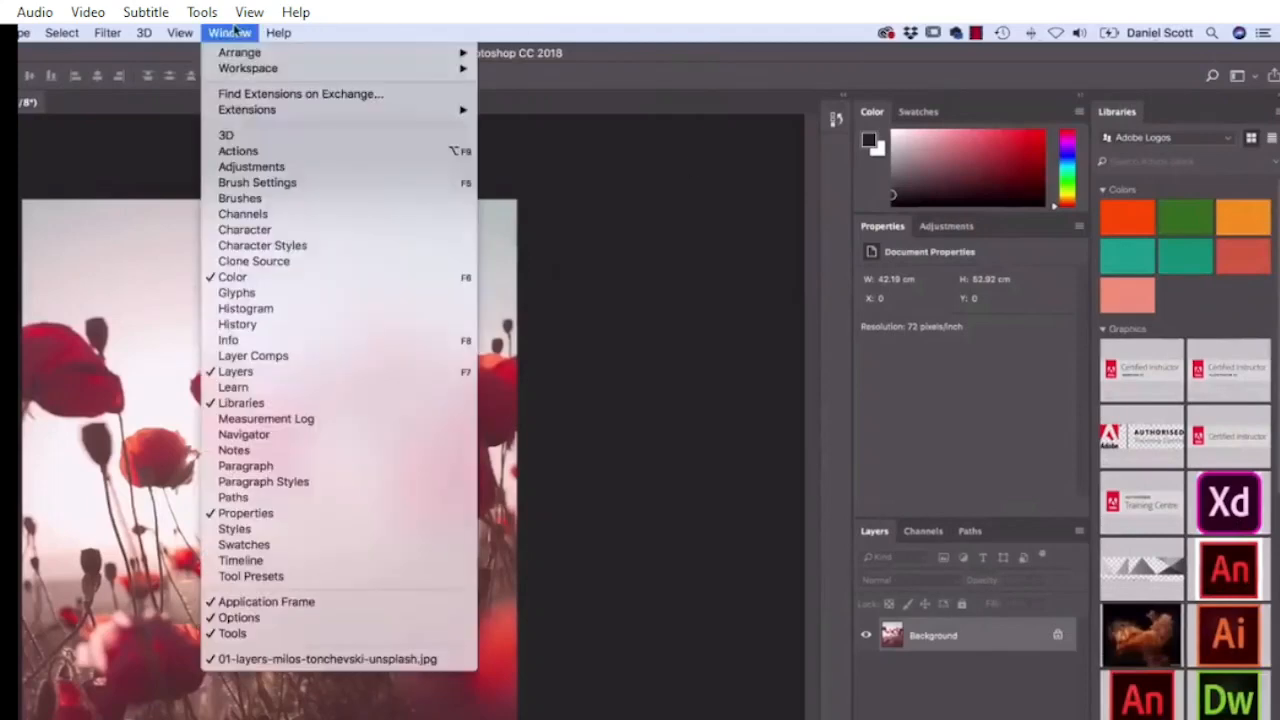
click(574, 400)
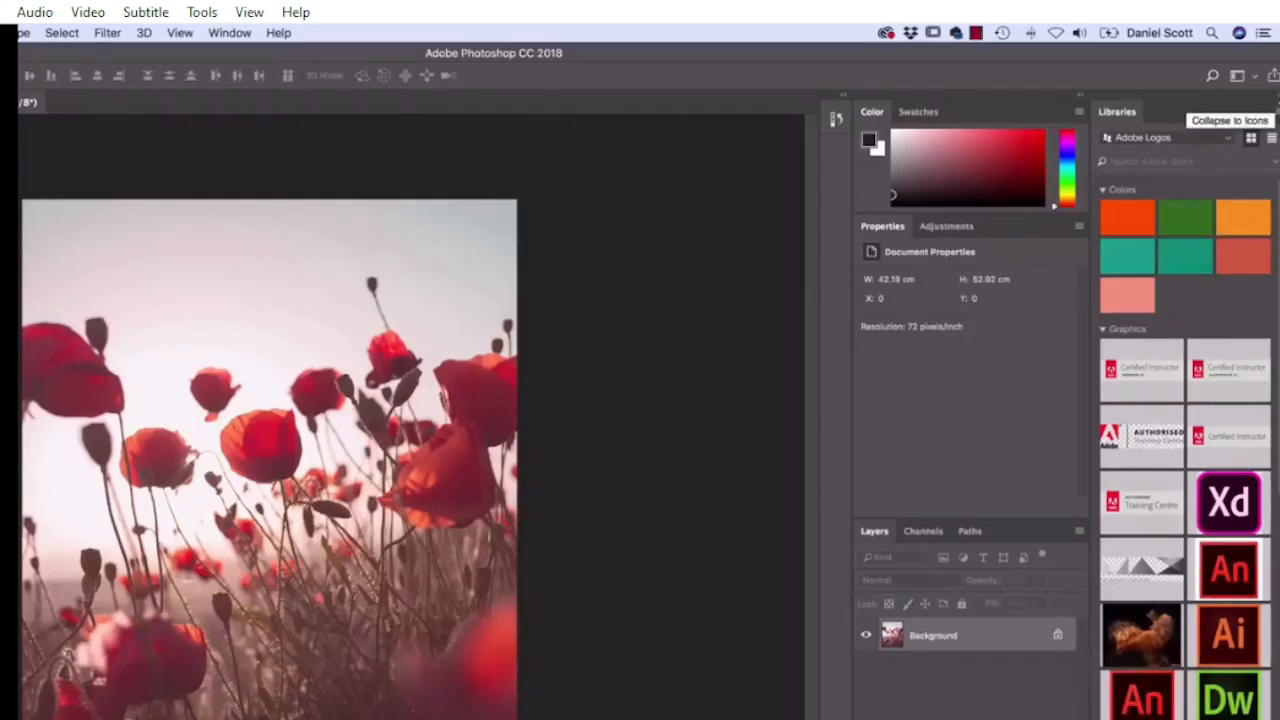
click(1276, 101)
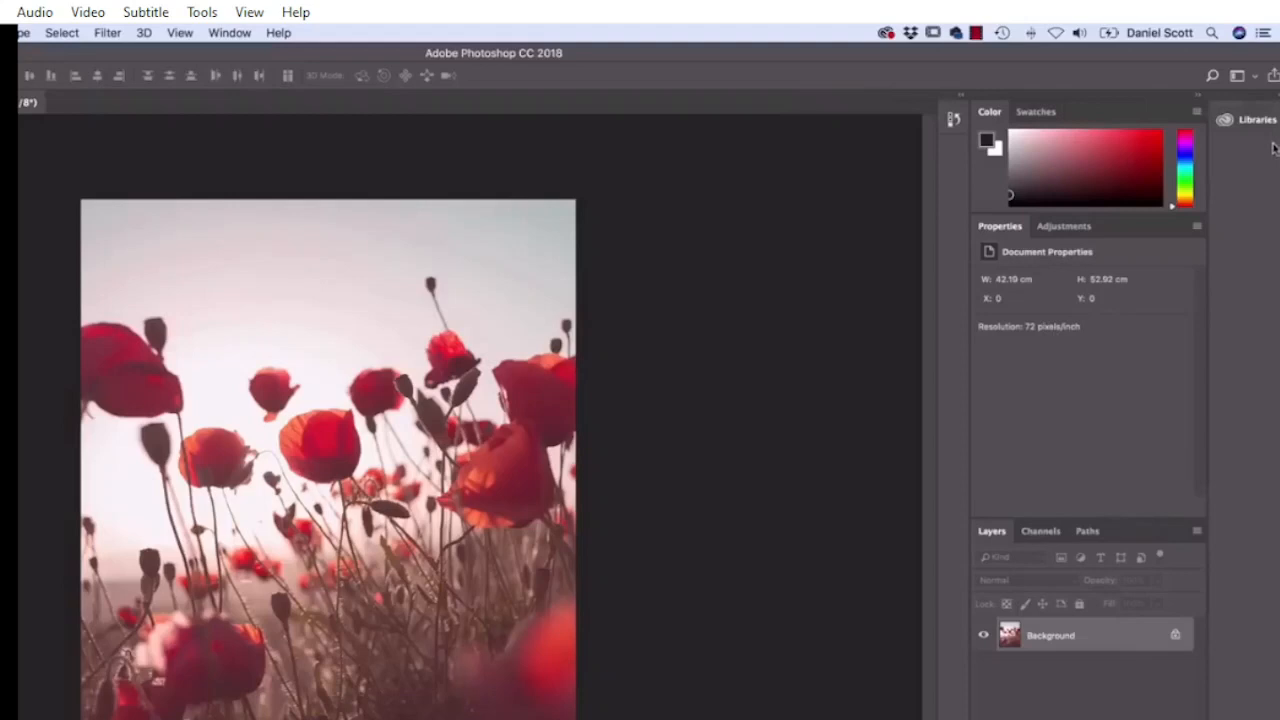
Duplicate the Background layer as "Auto Tone" and apply the Auto Tone correction to the copy.
right_click(1054, 640)
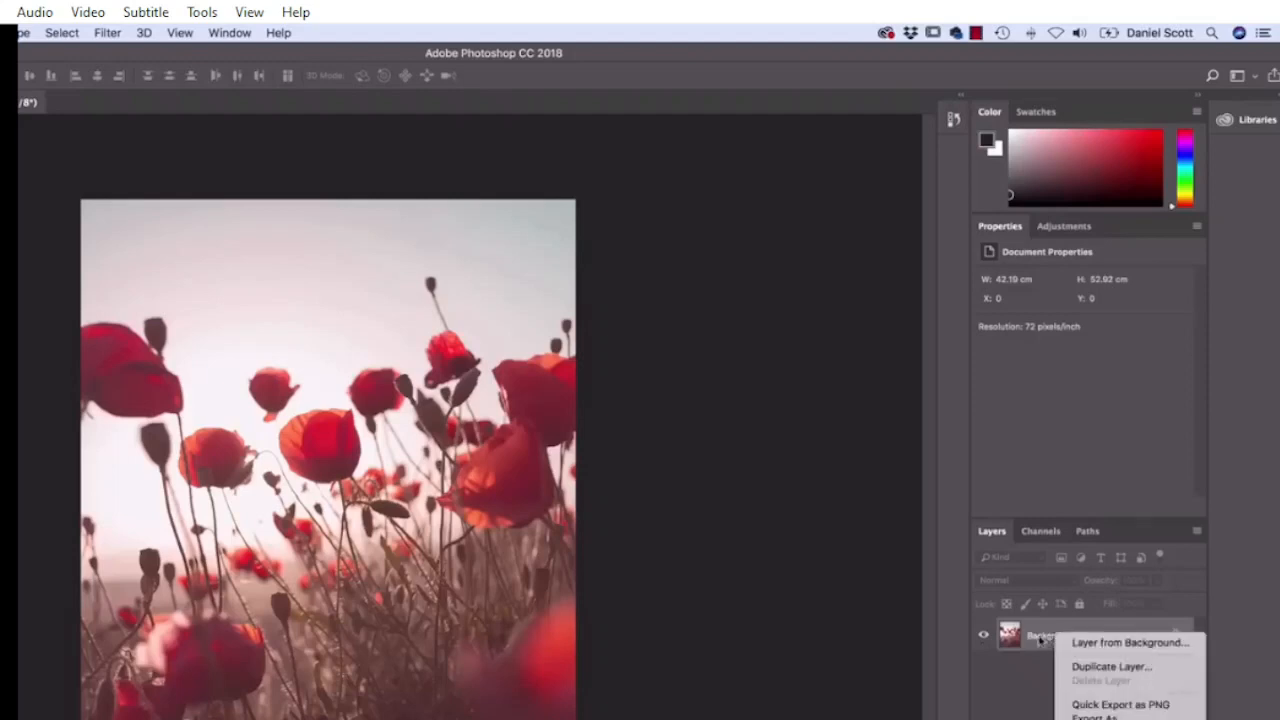
click(1093, 668)
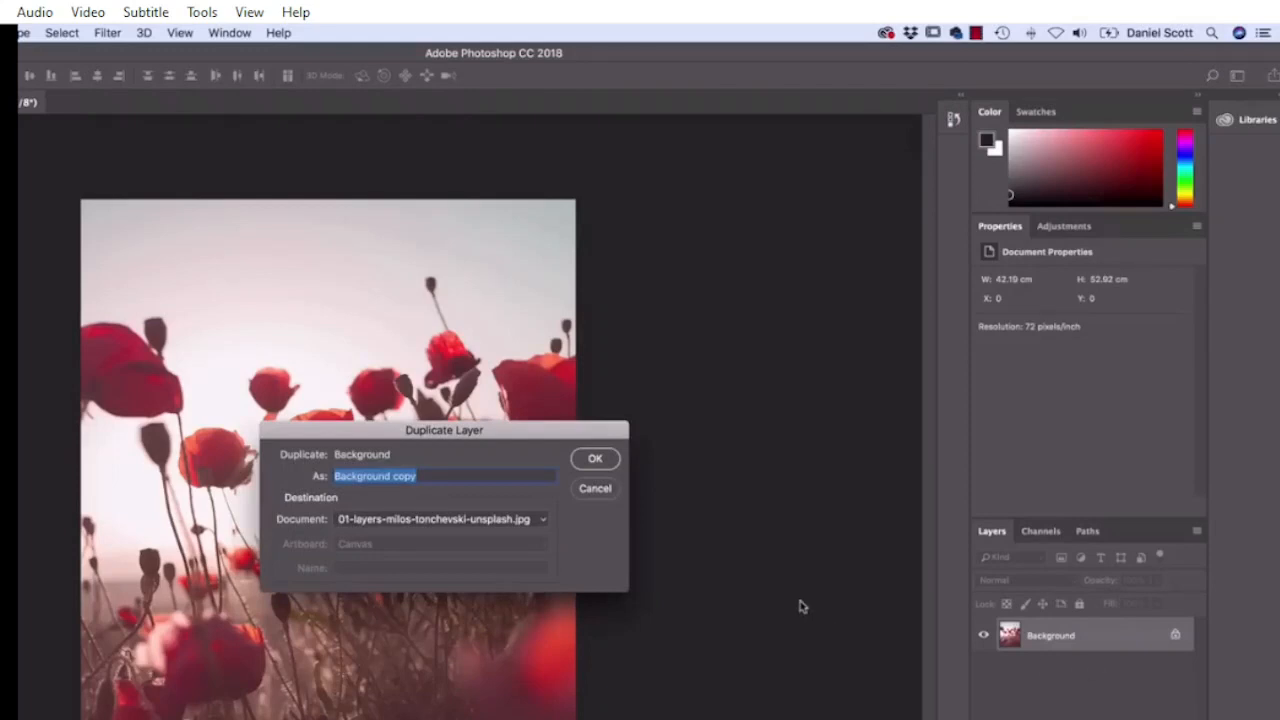
text(Auto )
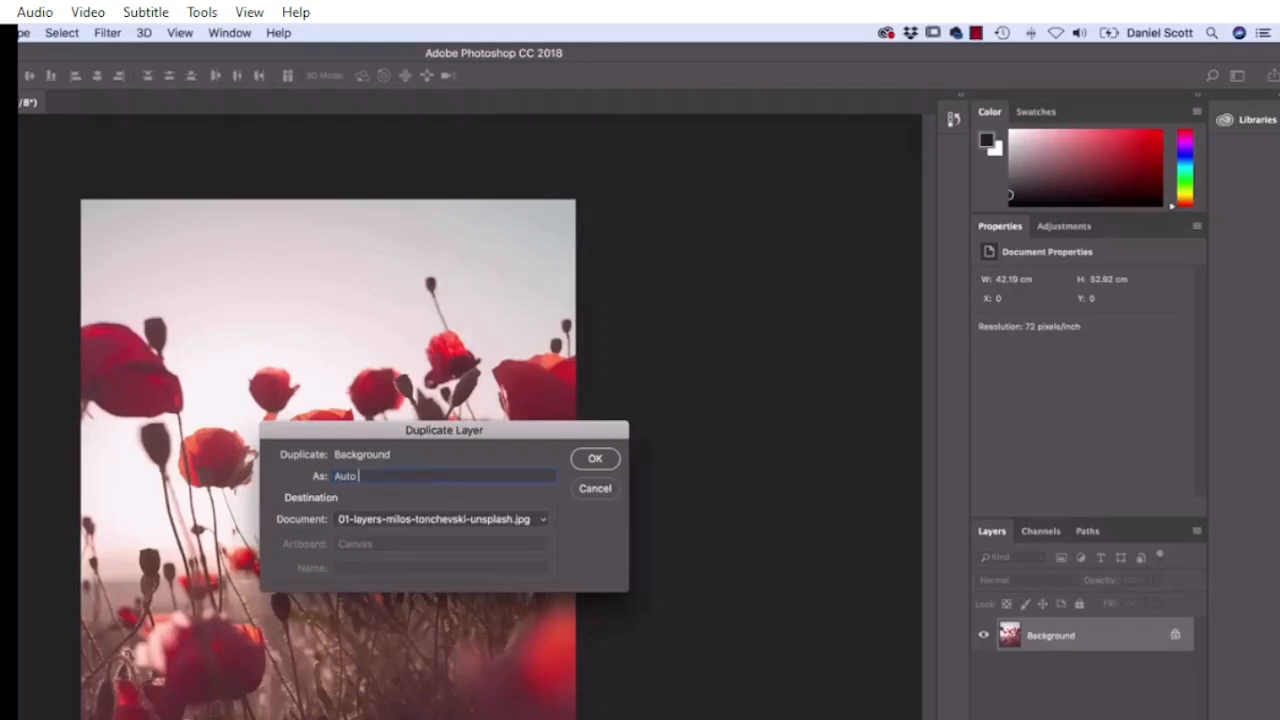
text(Tone)
click(596, 460)
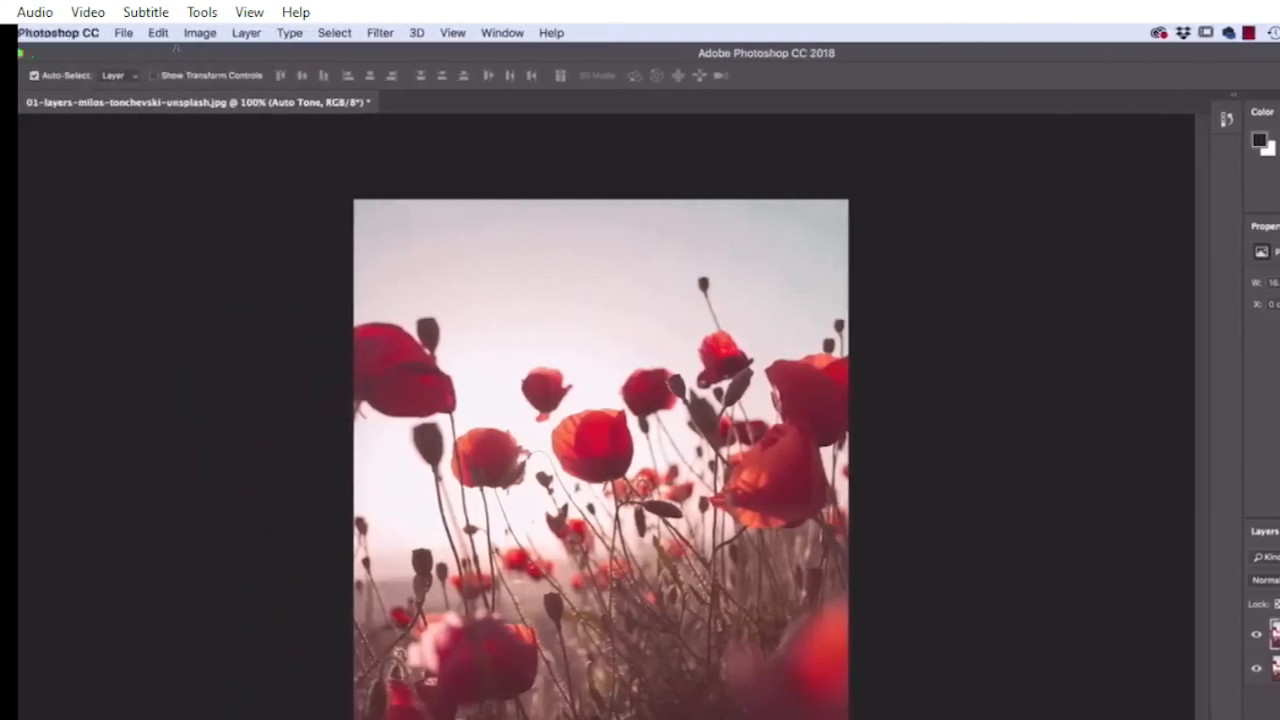
click(243, 33)
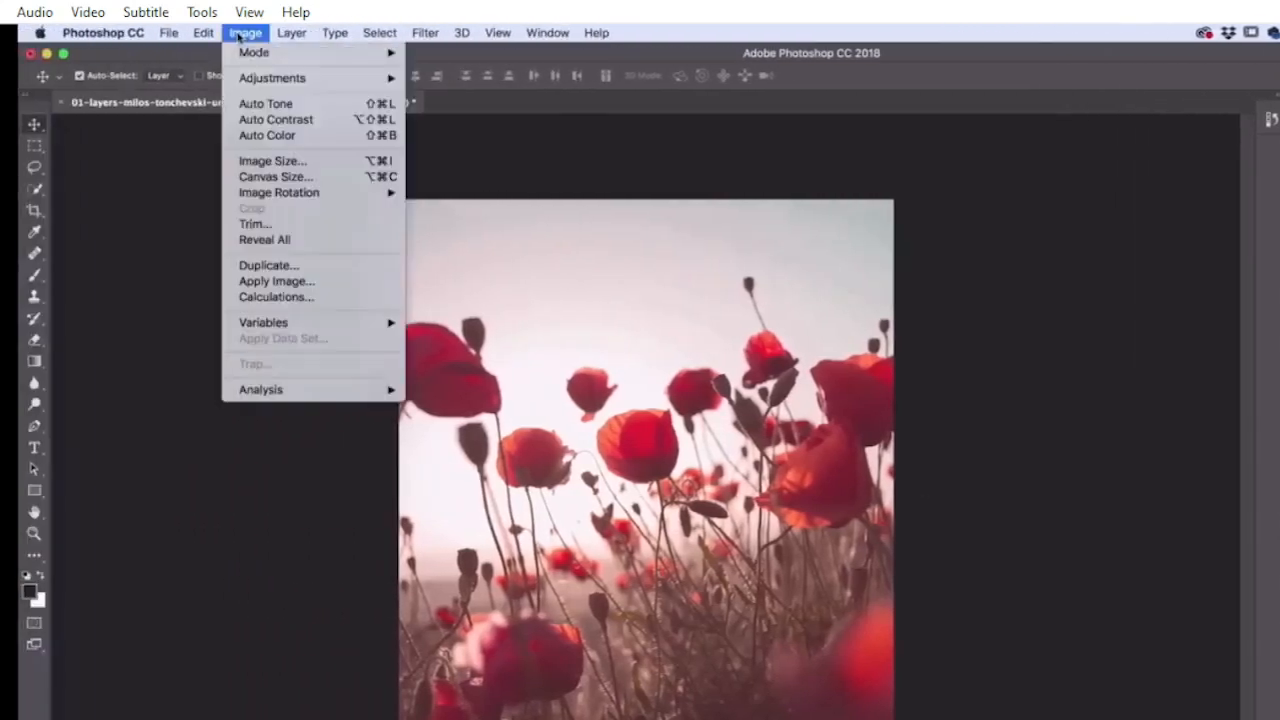
click(252, 105)
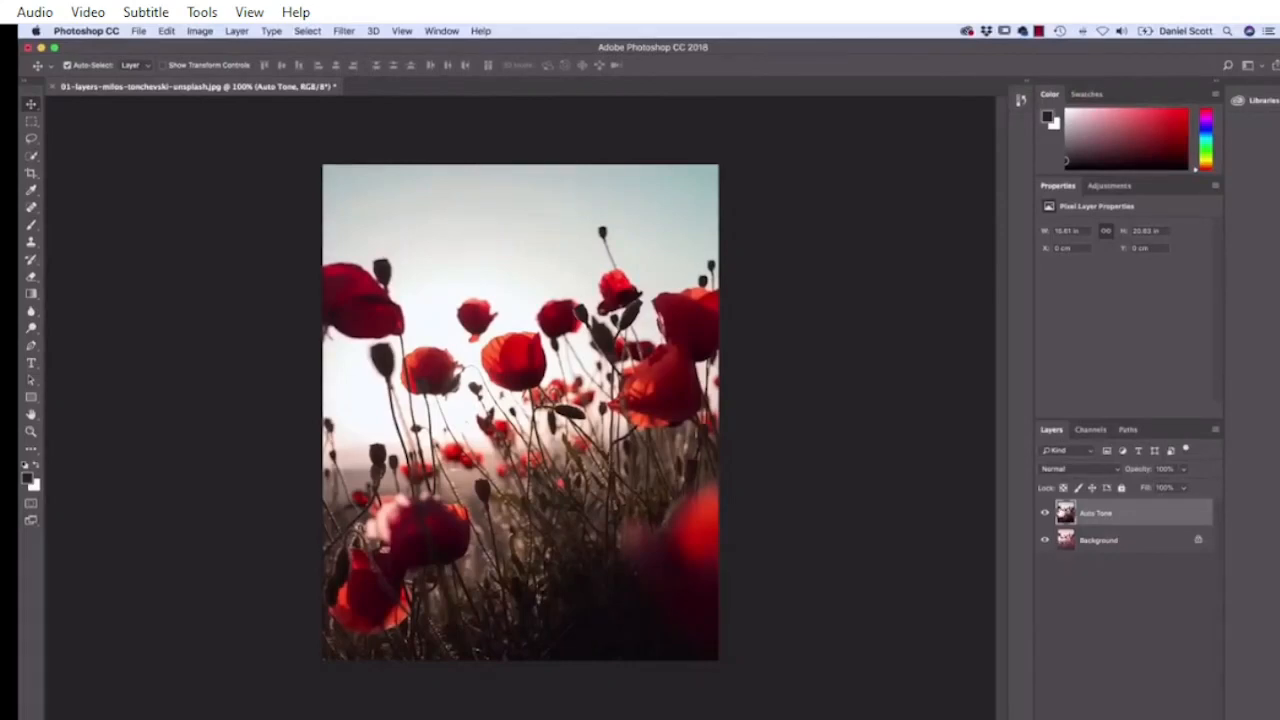
Compare the photo with and without its tone correction by switching the Auto Tone layer's visibility off and on.
click(1045, 514)
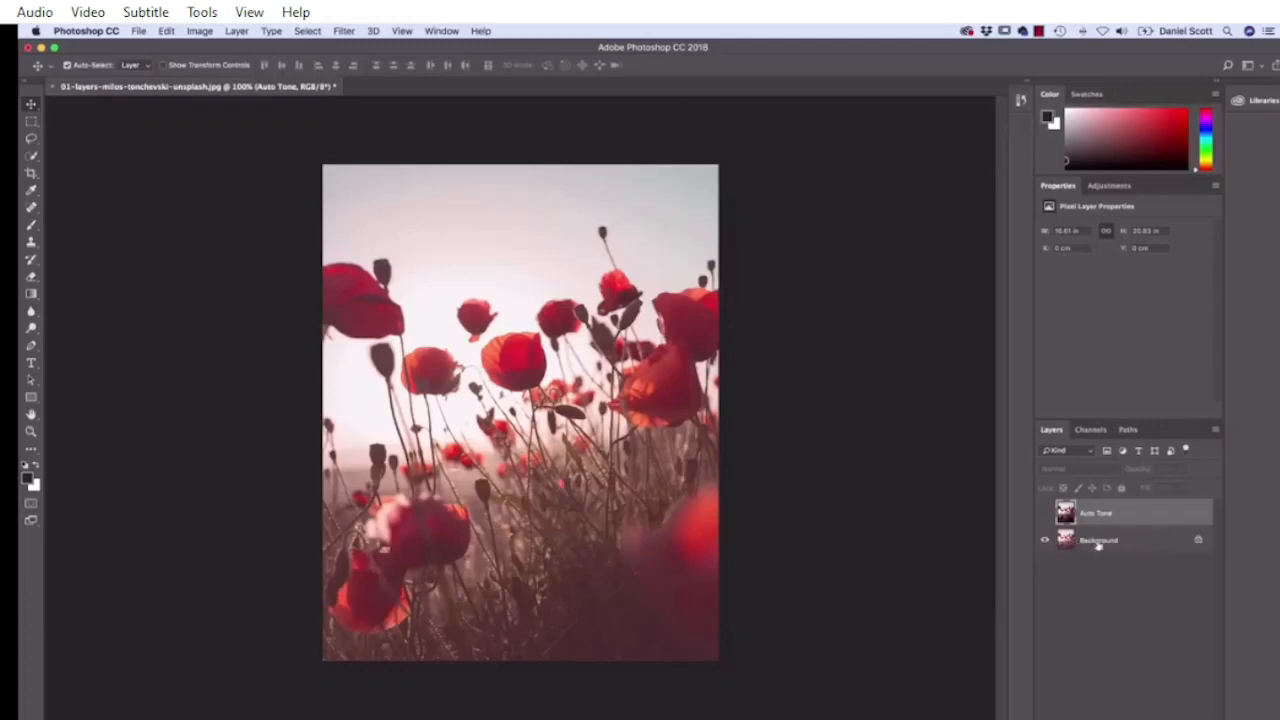
click(1044, 513)
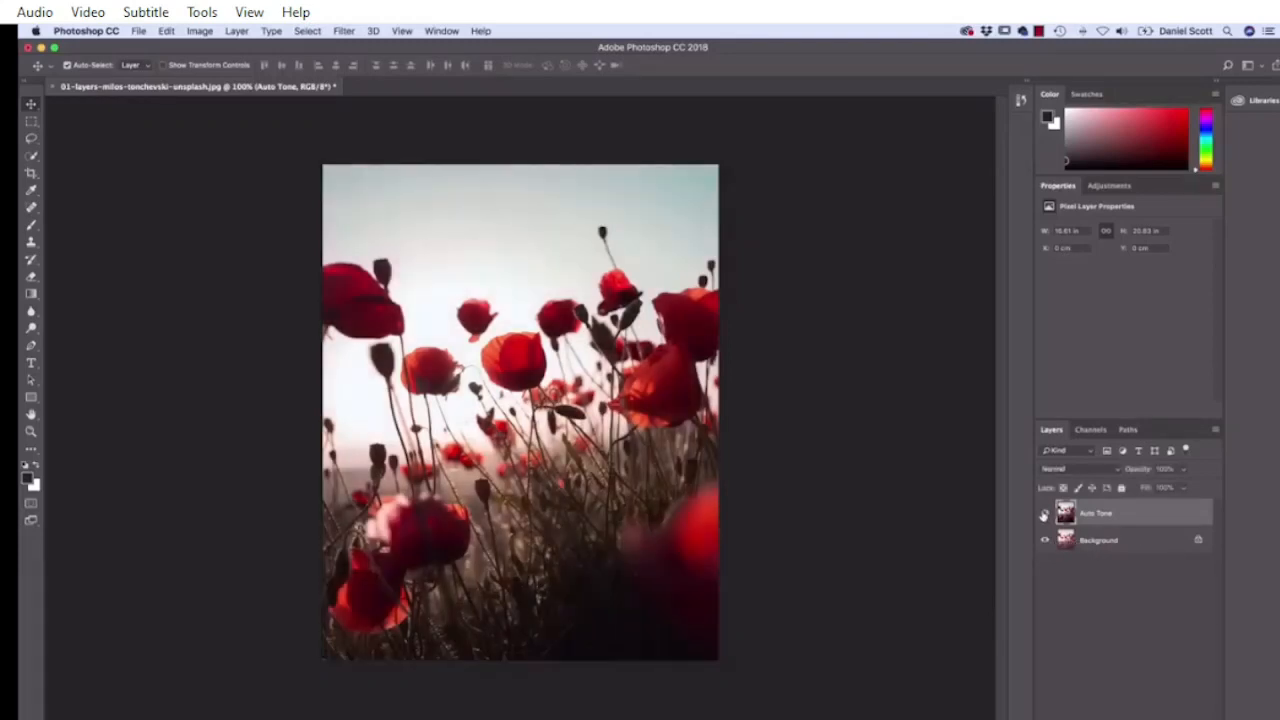
click(1044, 513)
click(1044, 513)
click(1044, 513)
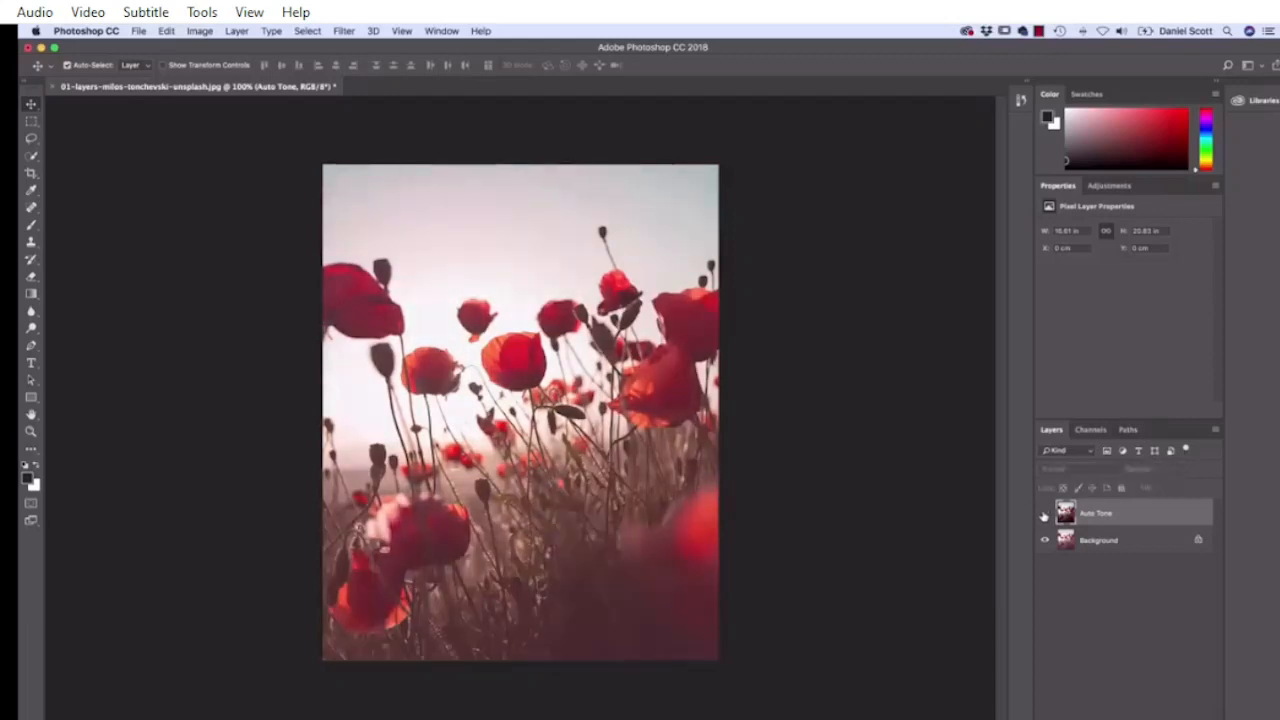
click(1044, 513)
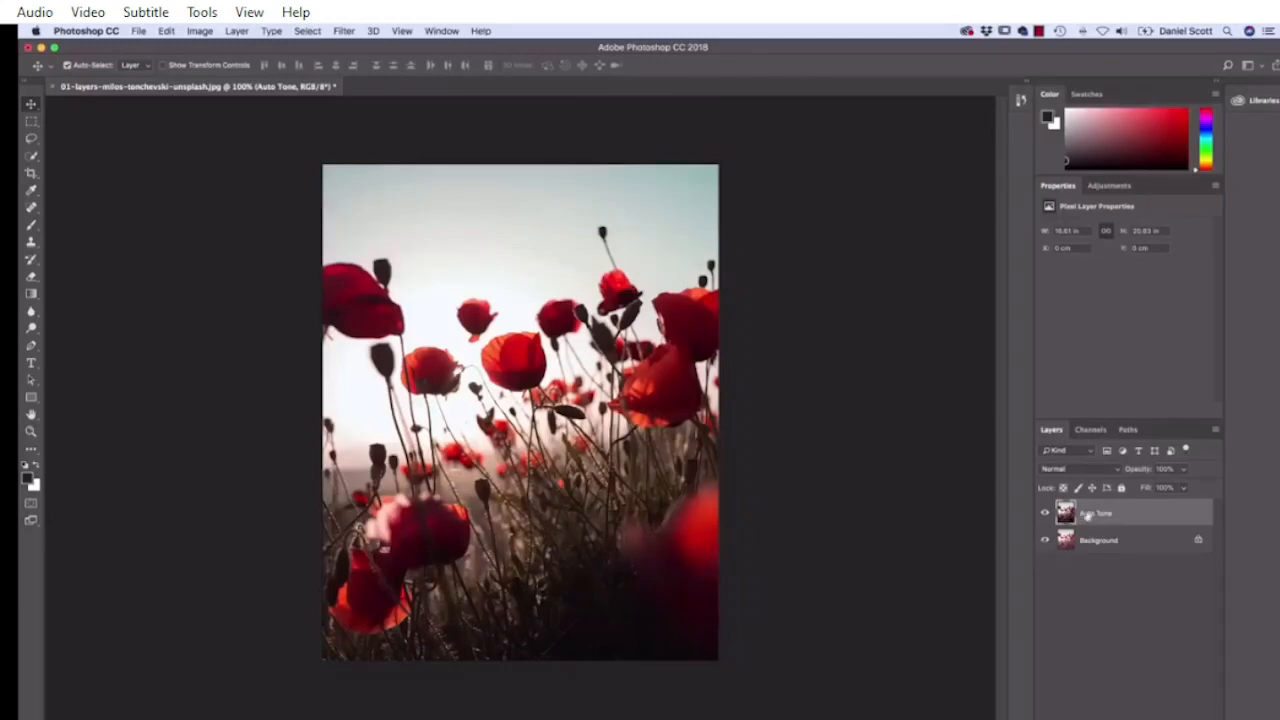
Hide both the Auto Tone and Background layers to view the empty canvas, and show both again.
click(1045, 513)
click(1045, 540)
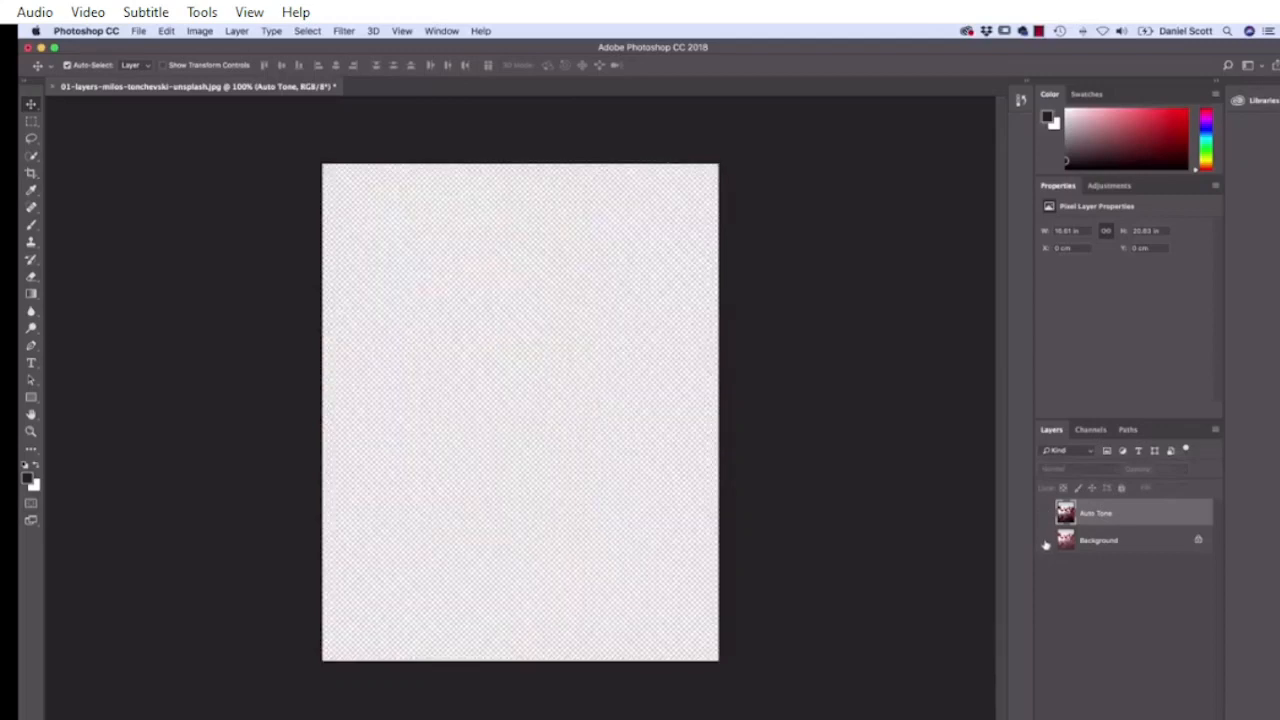
click(1045, 540)
click(1045, 513)
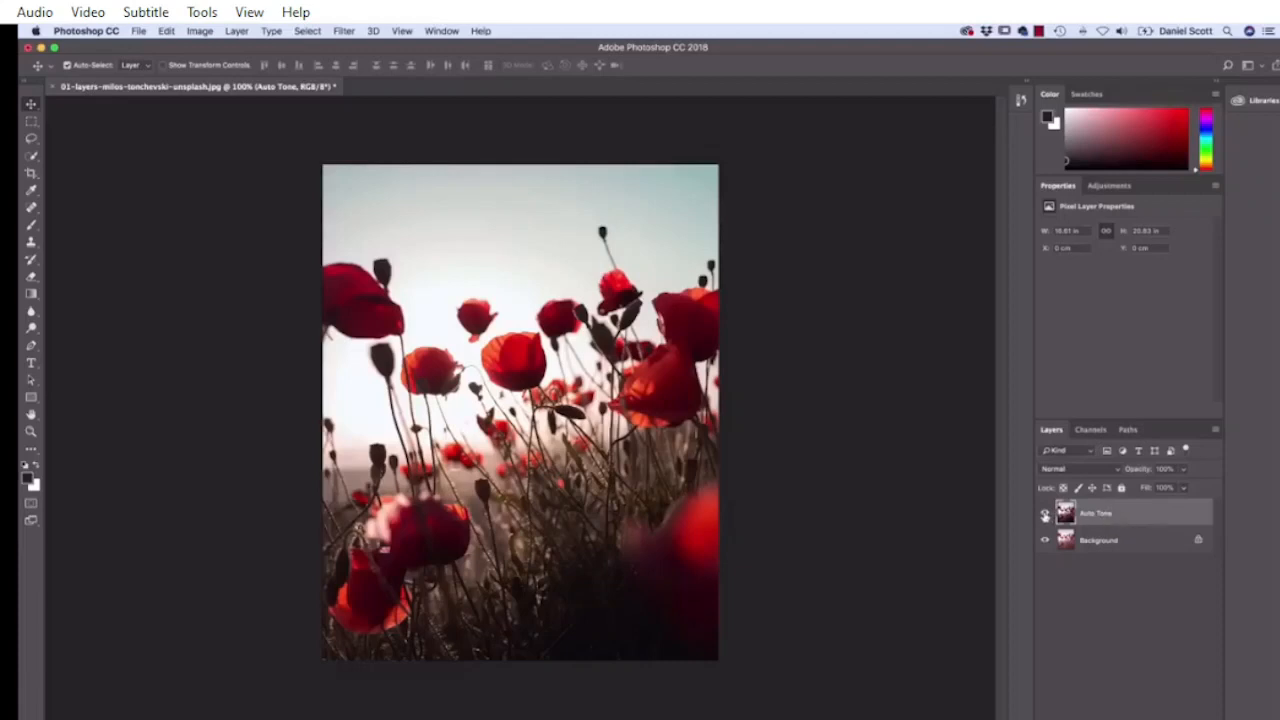
With the Auto Tone layer hidden, duplicate the Background layer as "Auto Contrast" and apply the Auto Contrast correction to the copy.
click(1045, 515)
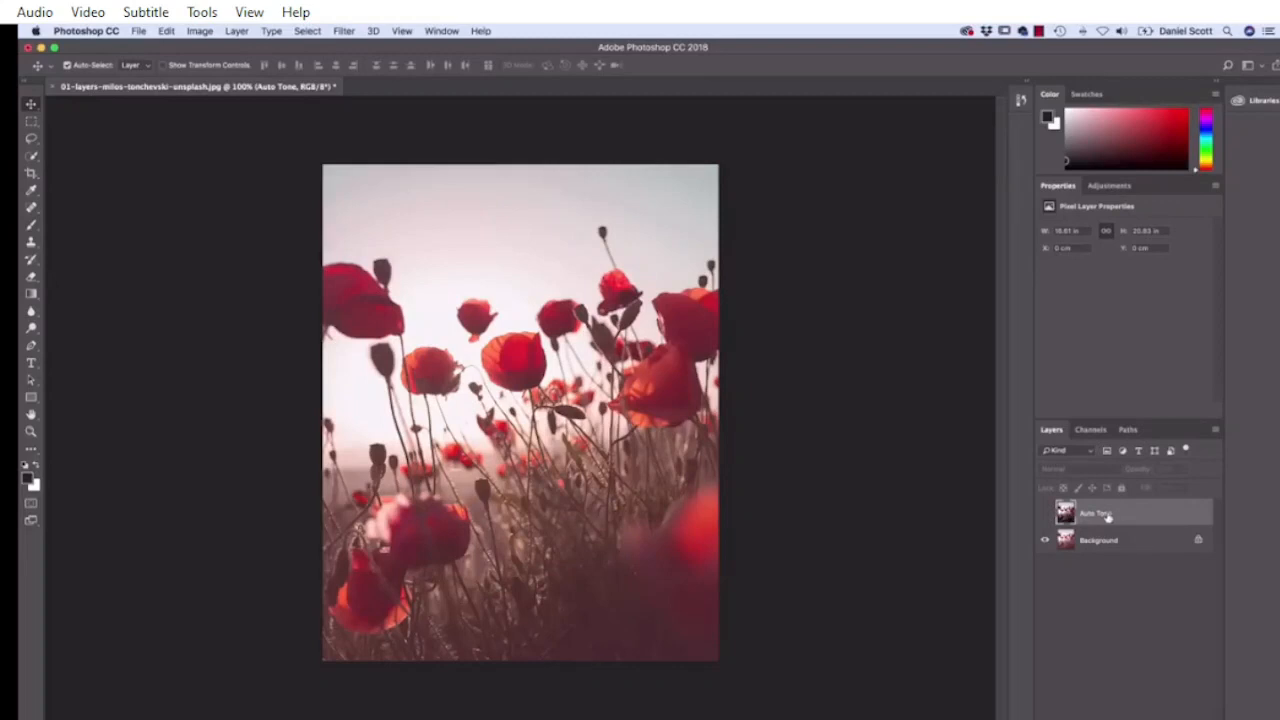
click(1133, 542)
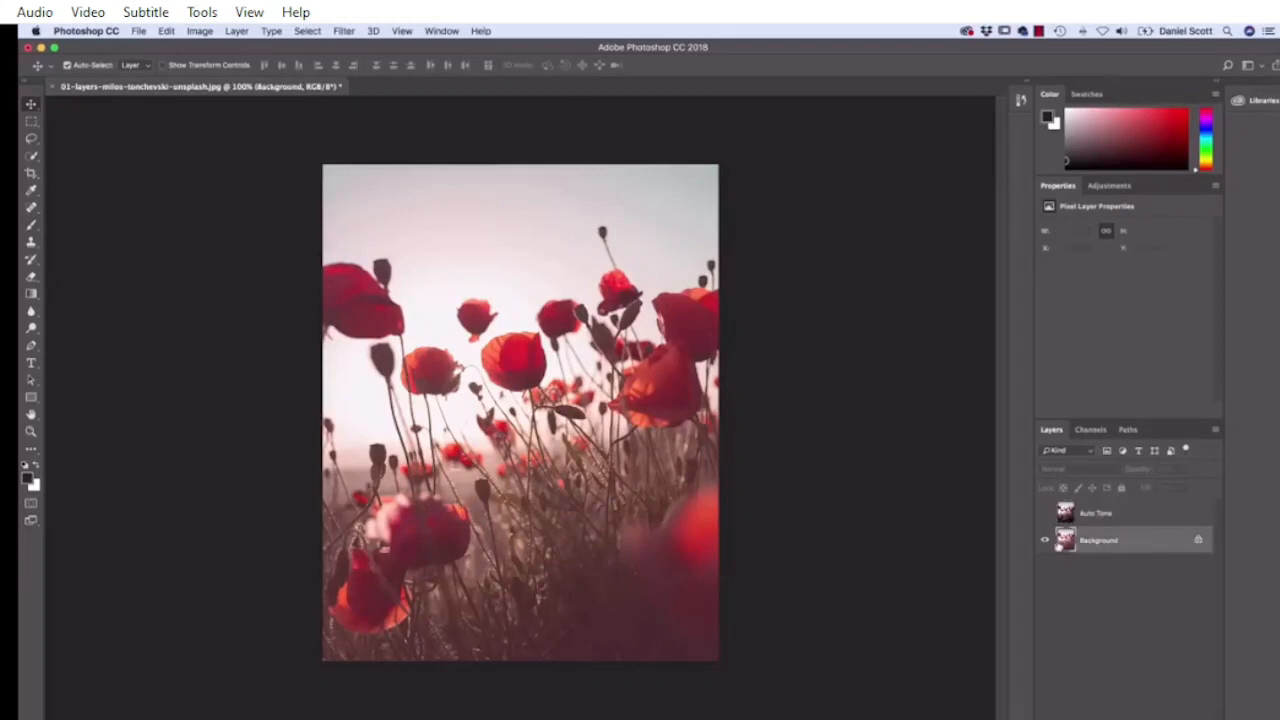
right_click(1102, 544)
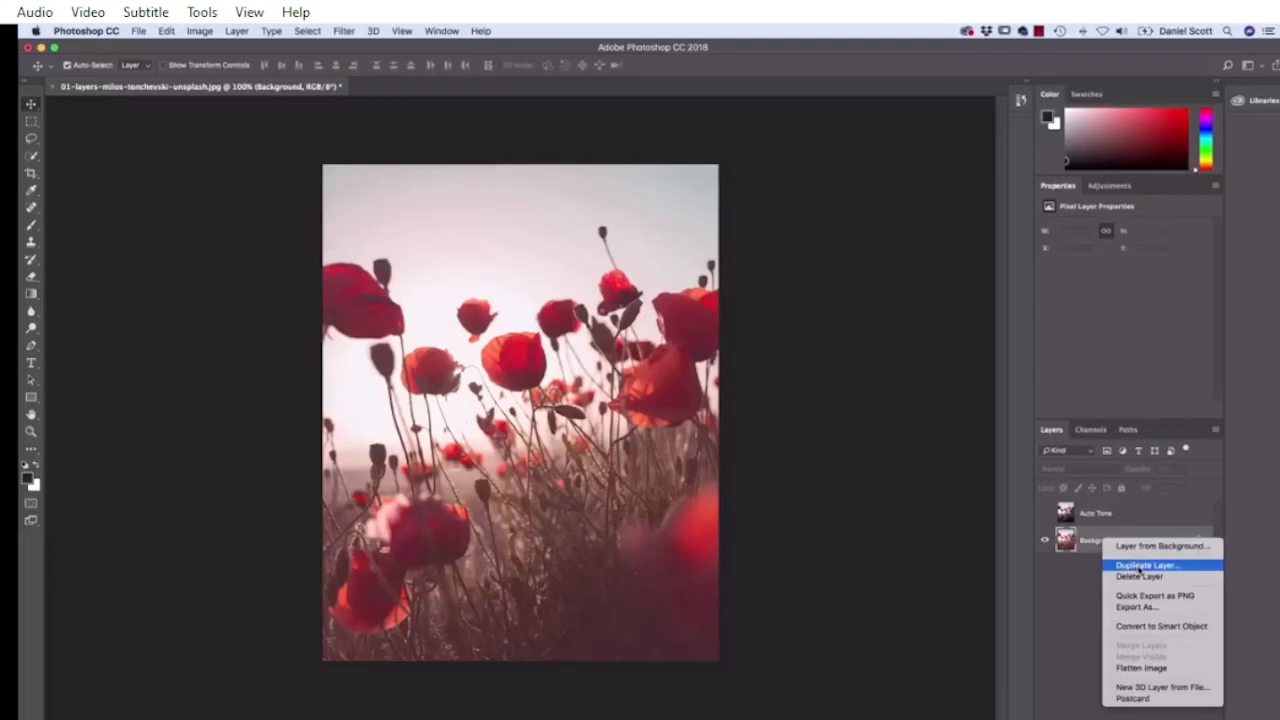
click(1139, 566)
text(Auto Contra)
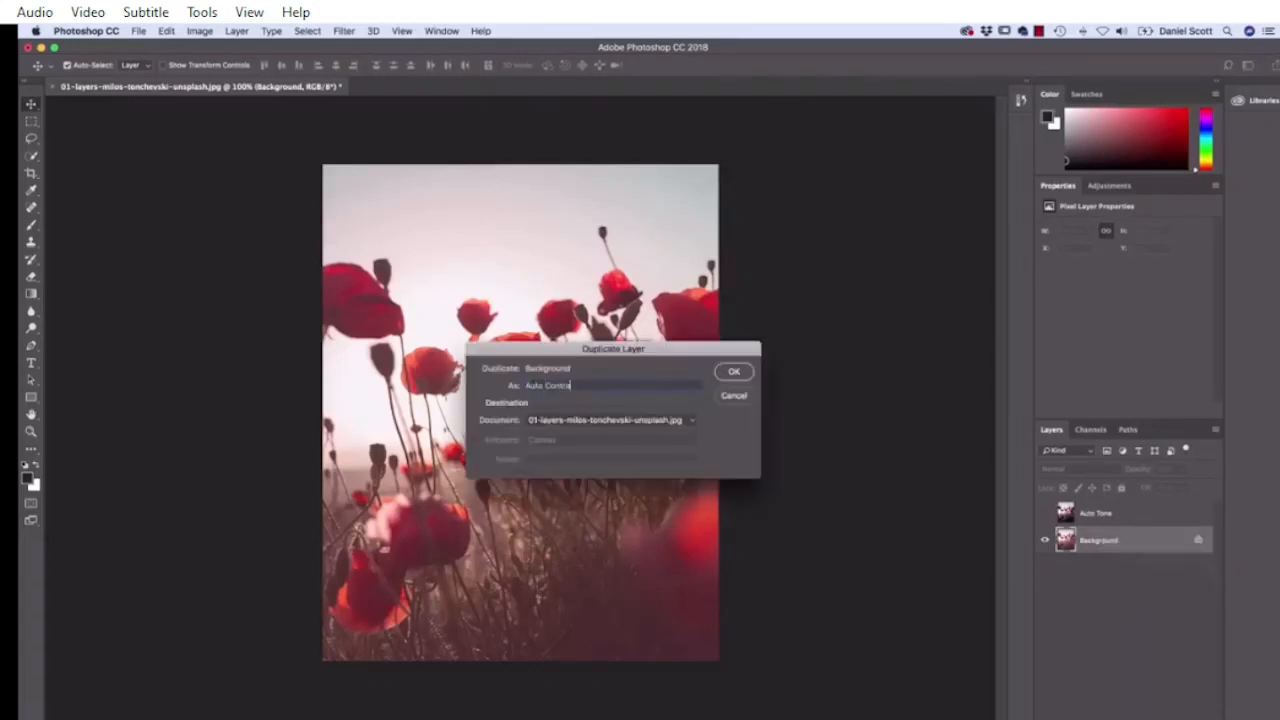
text(st)
click(733, 371)
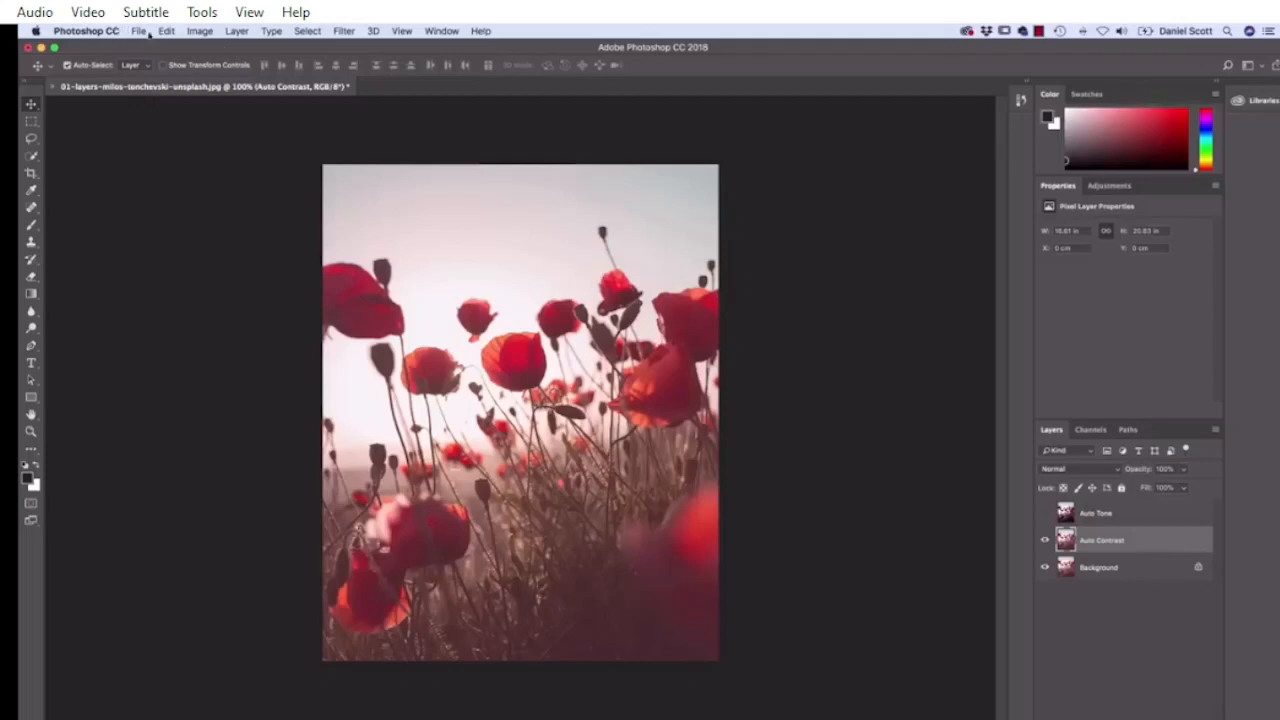
click(200, 31)
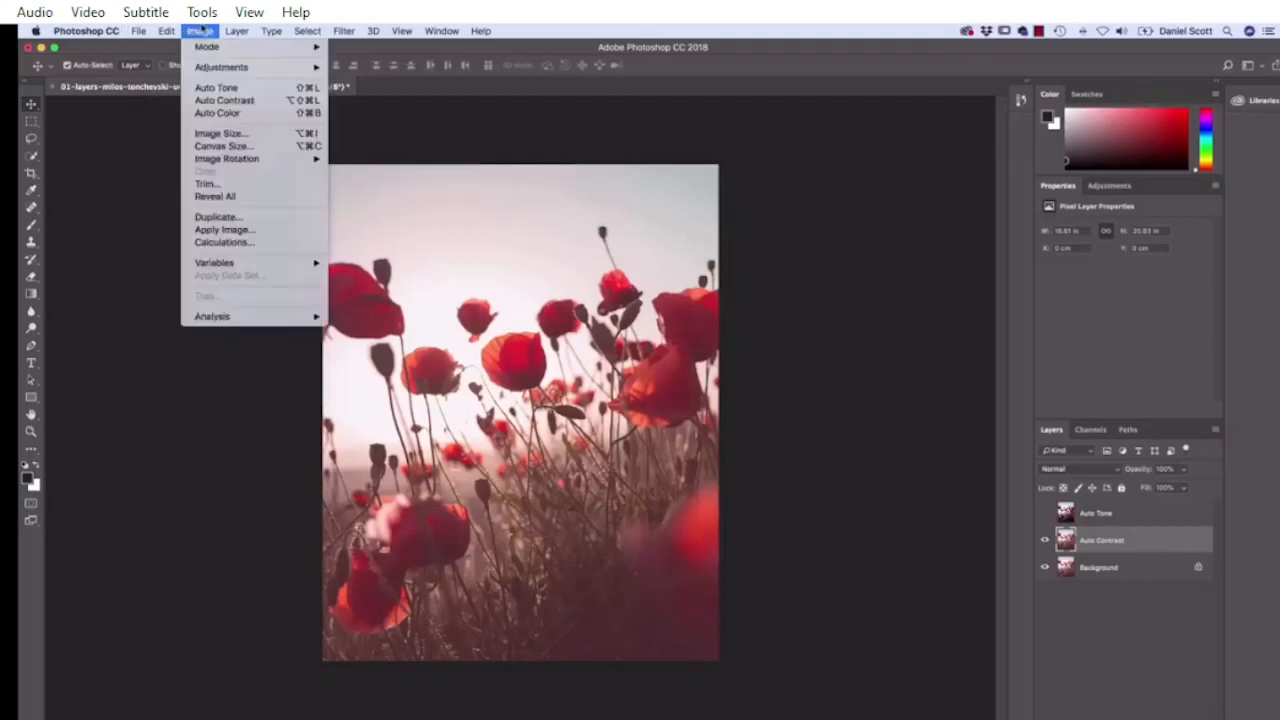
click(229, 102)
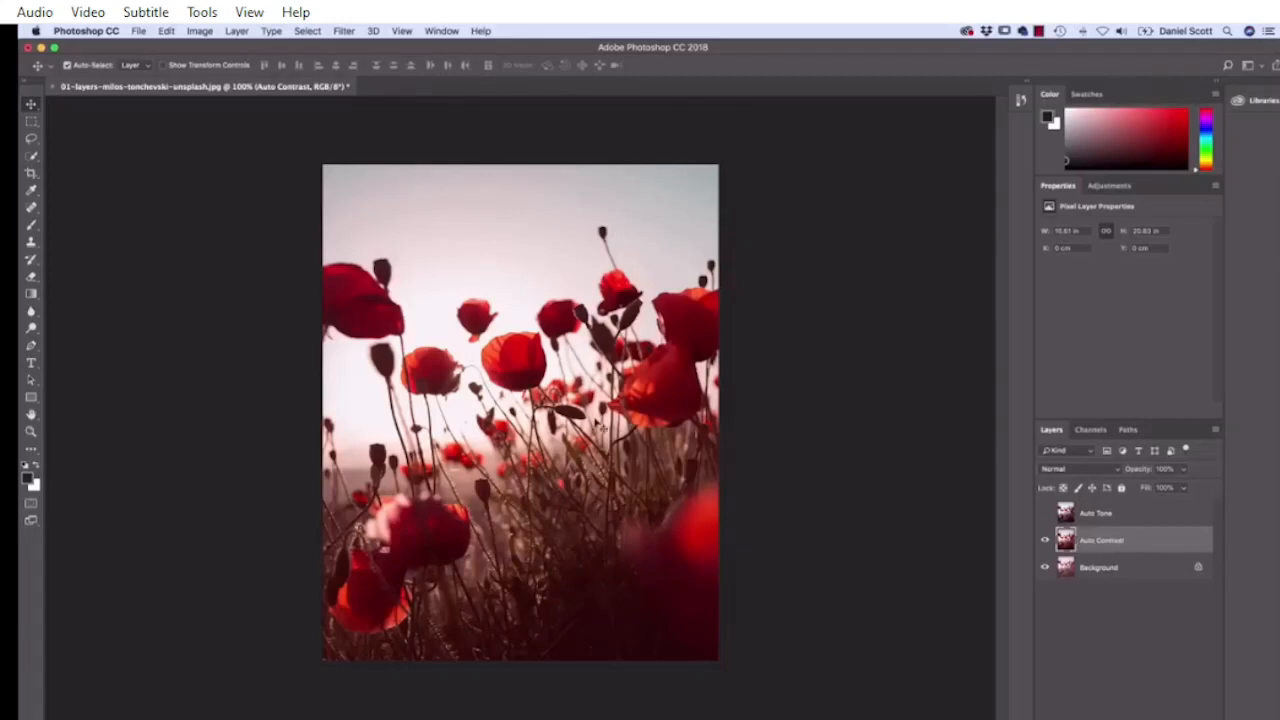
Compare the Auto Tone and Auto Contrast results by repeatedly toggling the visibility of the Auto Tone layer.
click(1044, 514)
click(1044, 514)
click(1044, 514)
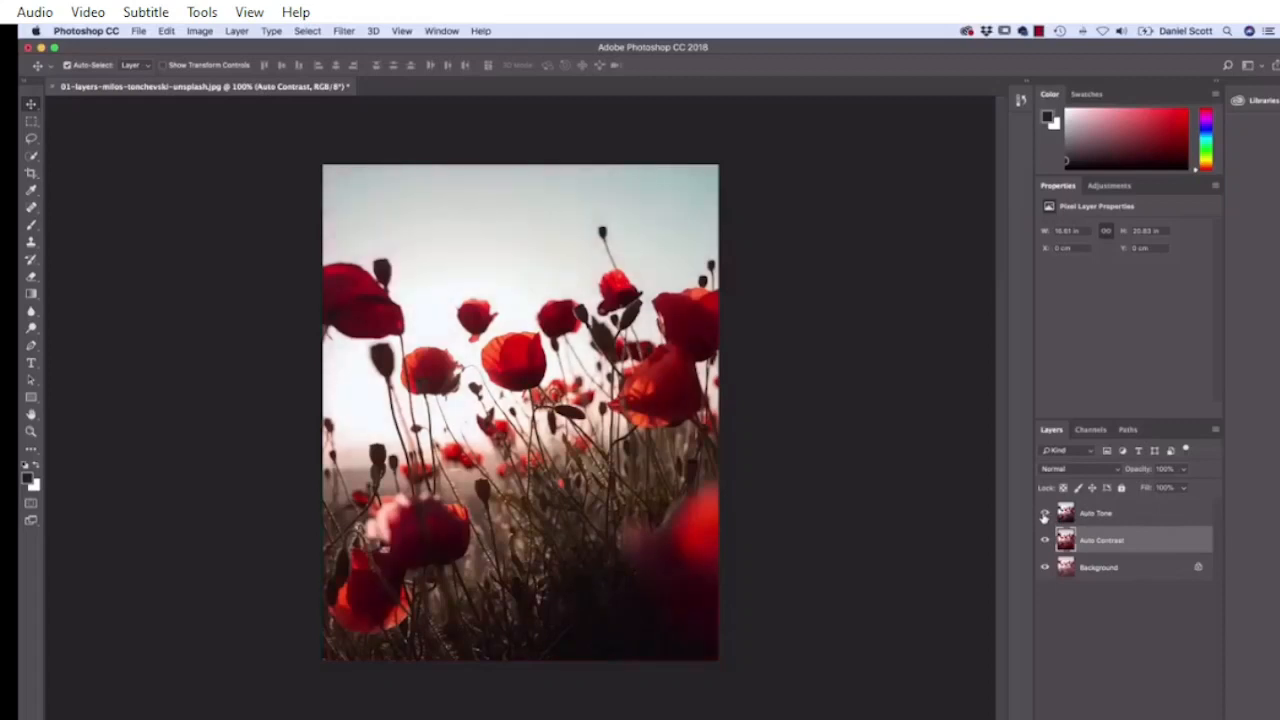
click(1044, 514)
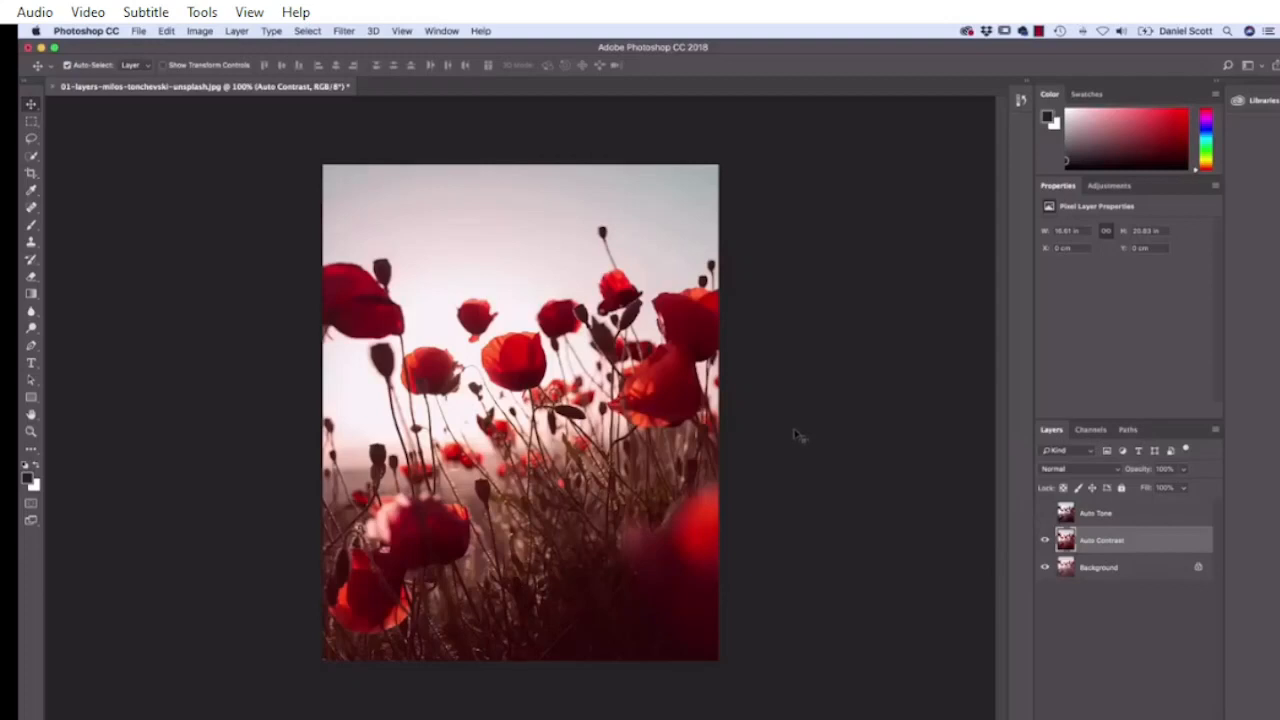
click(1045, 515)
click(1045, 515)
click(1045, 515)
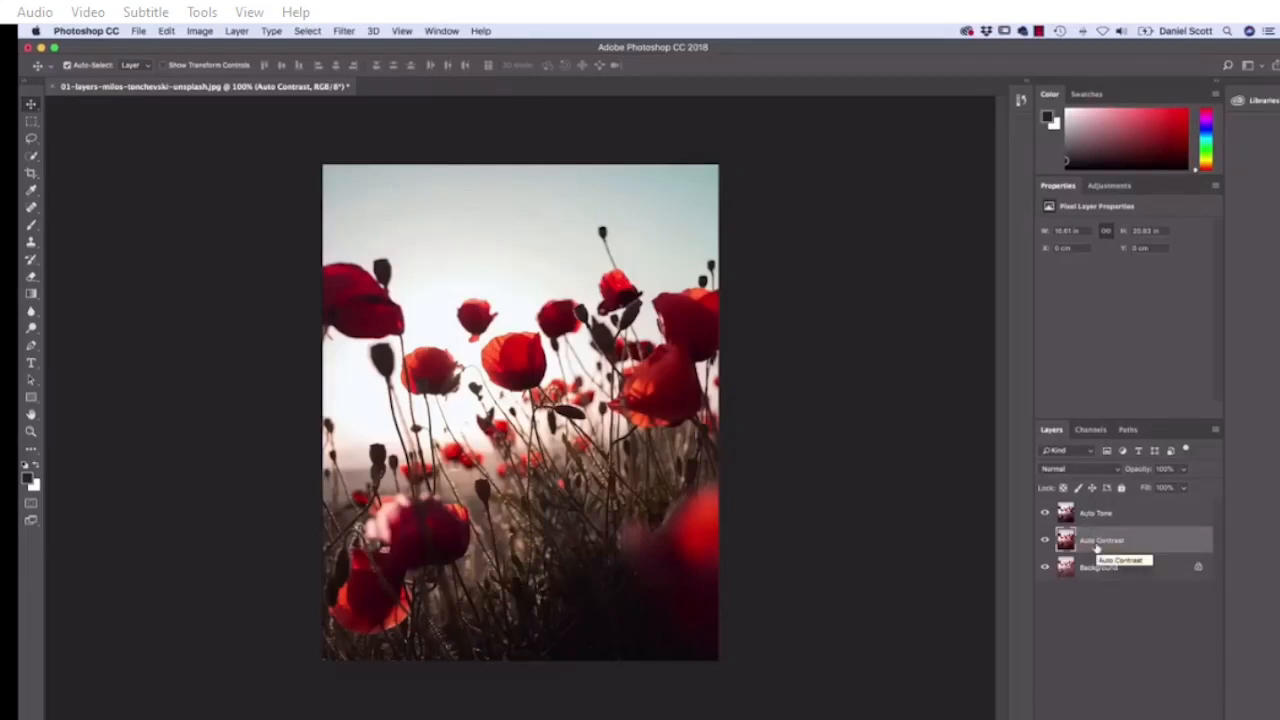
click(199, 31)
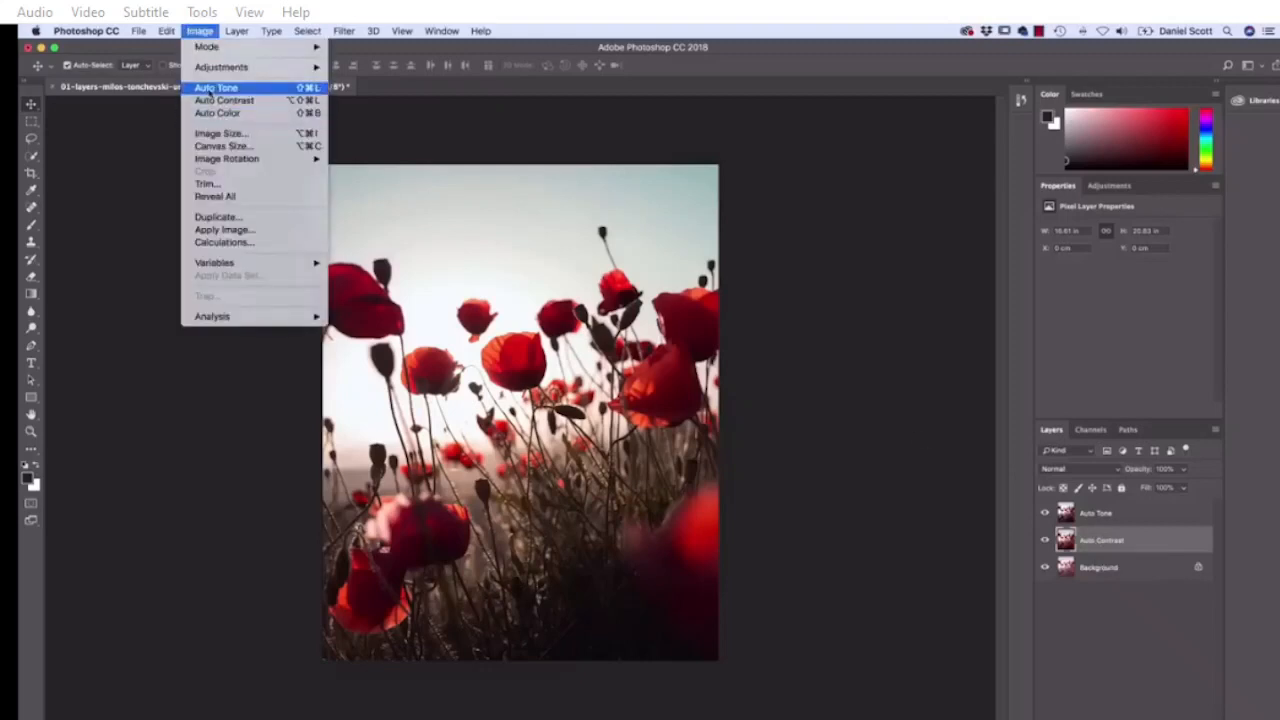
click(204, 31)
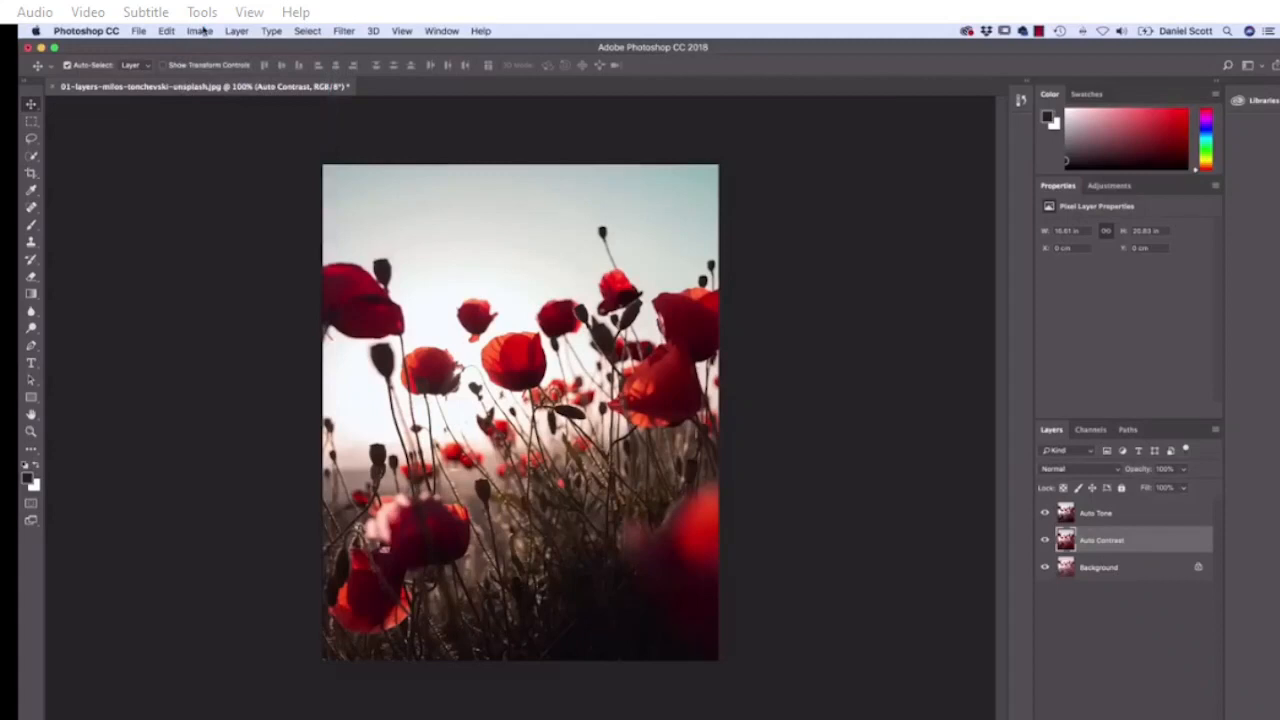
click(204, 31)
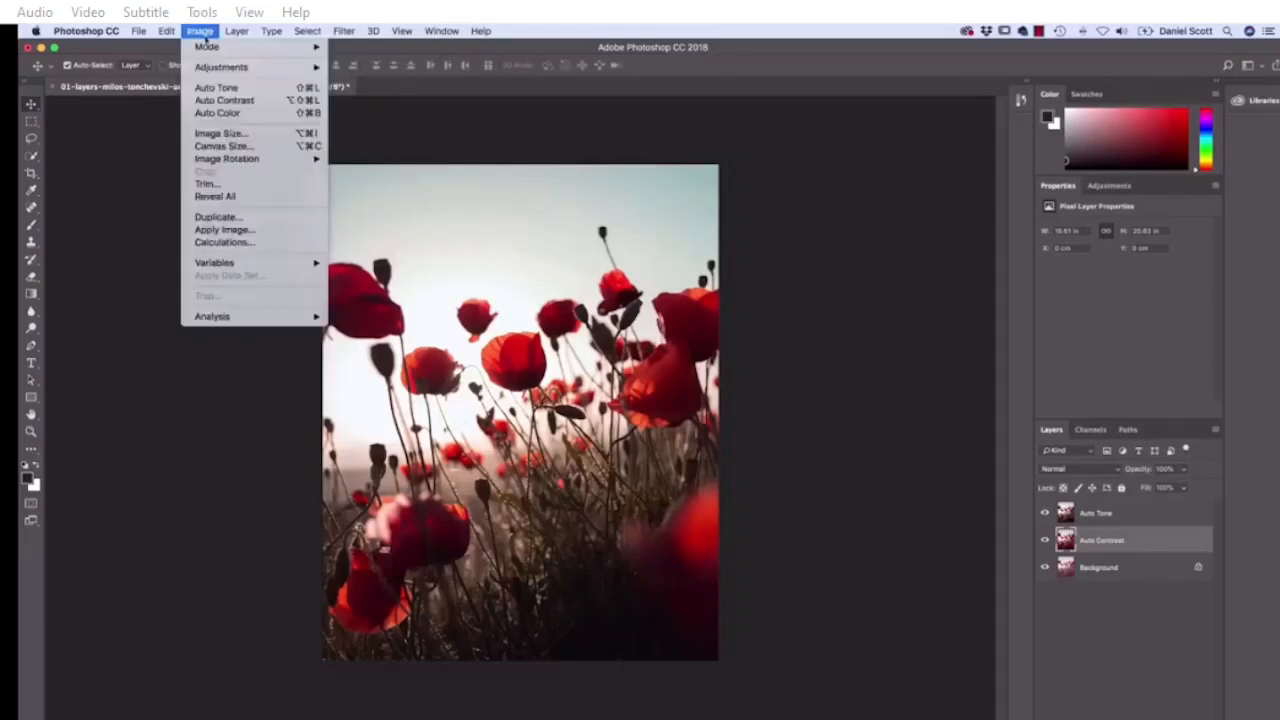
click(204, 31)
Select the Auto Tone and Auto Contrast layers in turn, toggling Auto Tone's visibility to review both corrections again.
click(1068, 518)
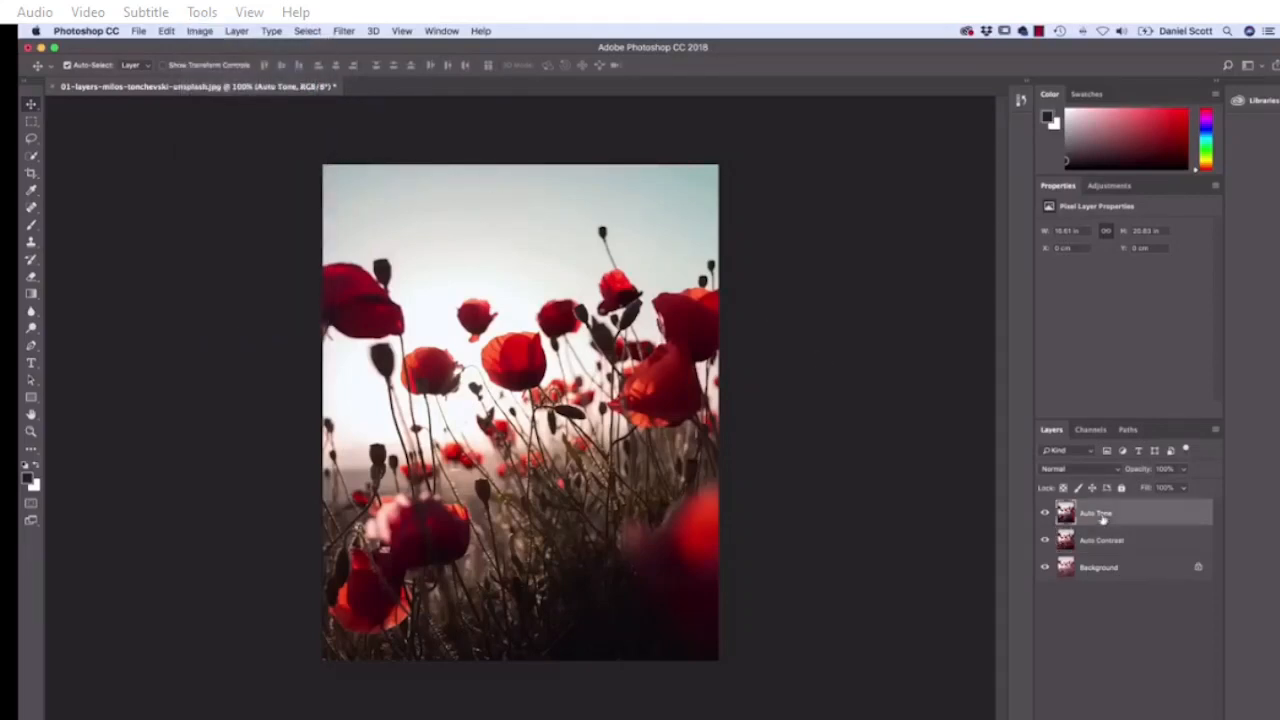
click(1045, 513)
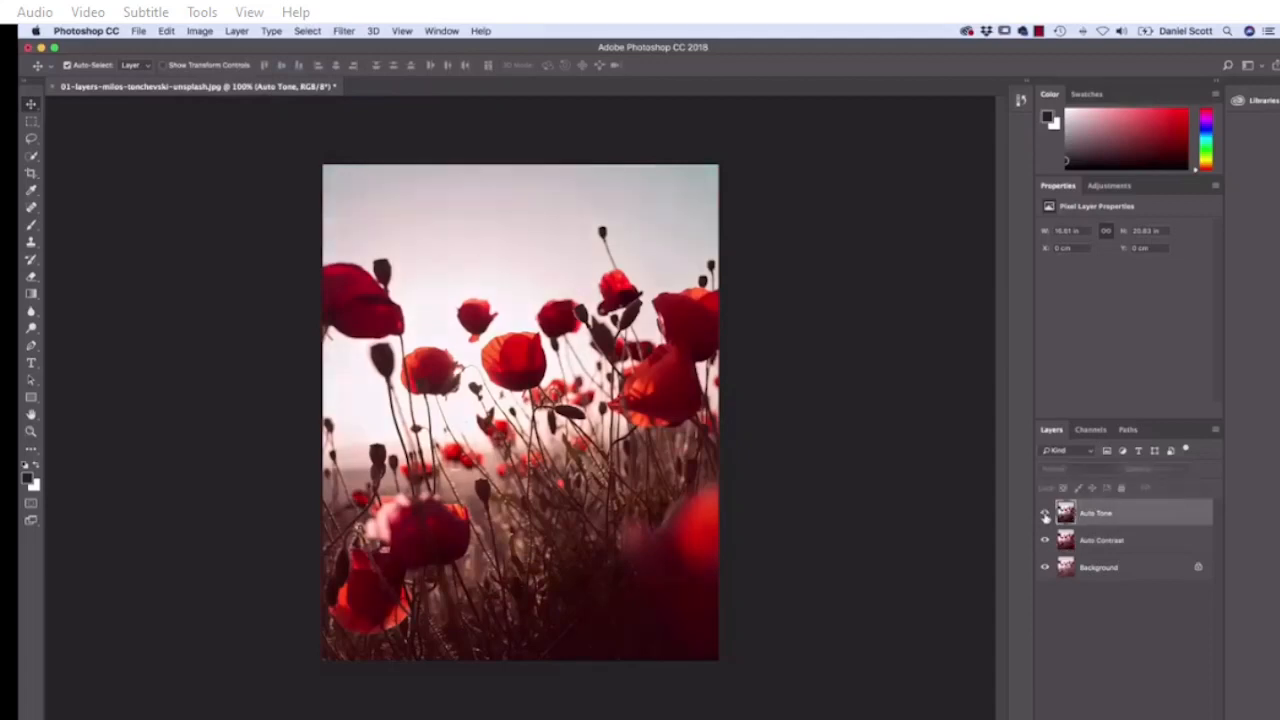
click(1098, 540)
click(1045, 513)
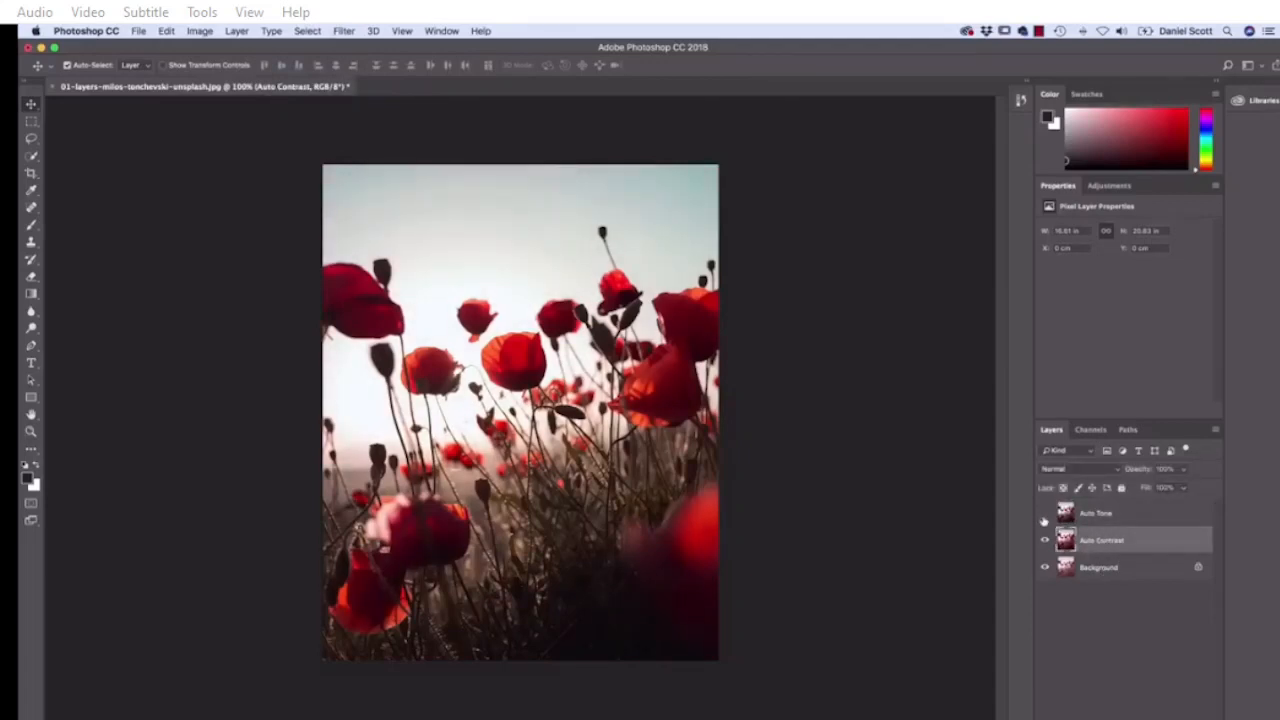
With the Auto Contrast layer hidden, duplicate the Background layer as "Auto Color" and apply the Auto Color correction to the copy.
click(1045, 540)
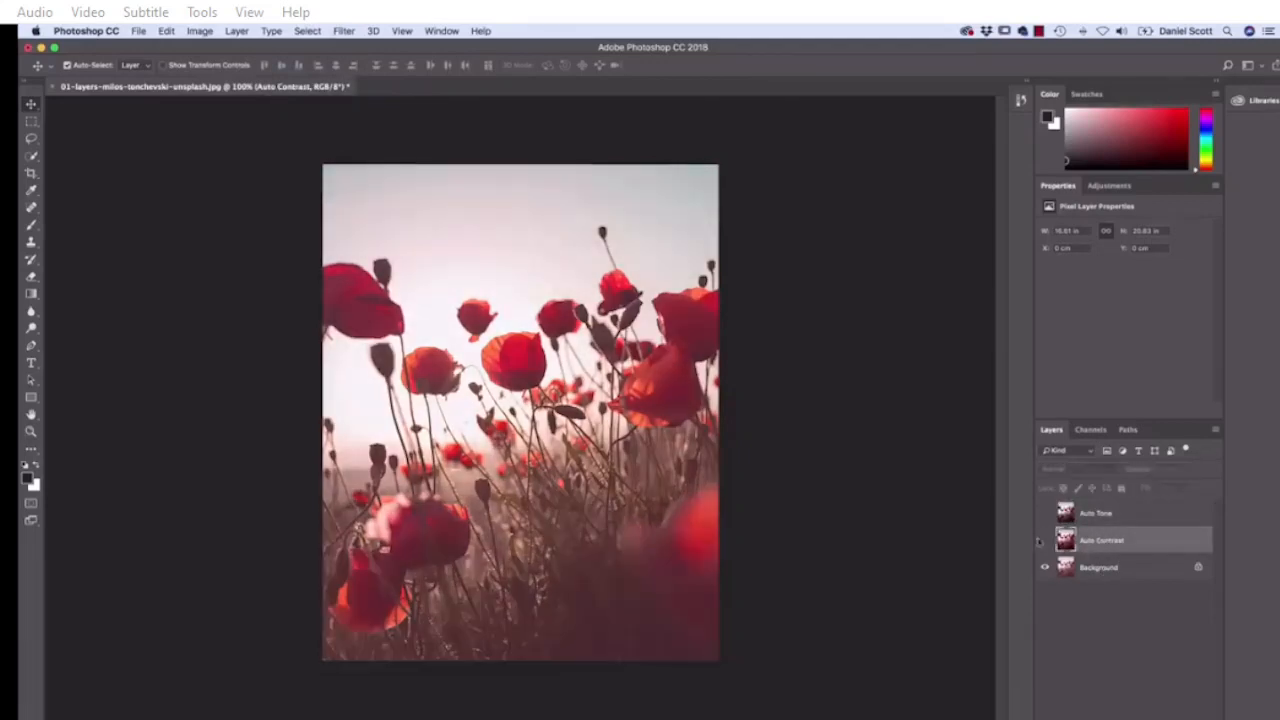
click(1100, 570)
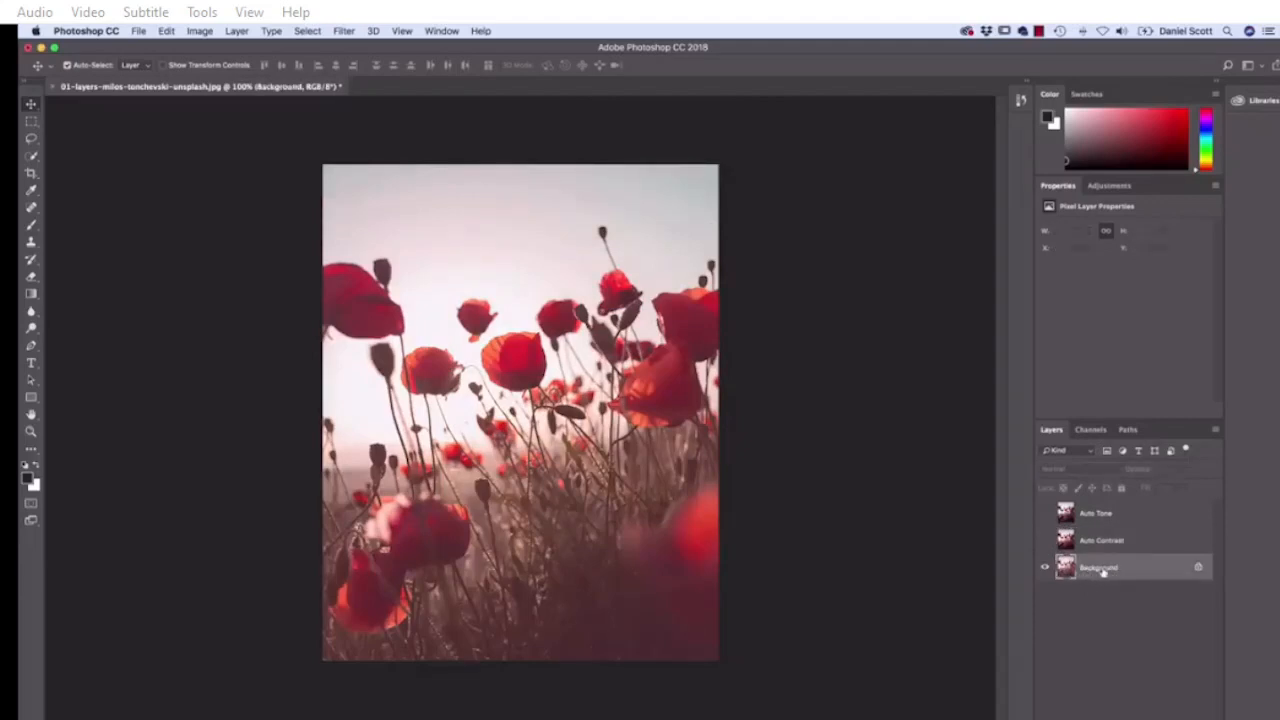
right_click(1101, 571)
click(1146, 591)
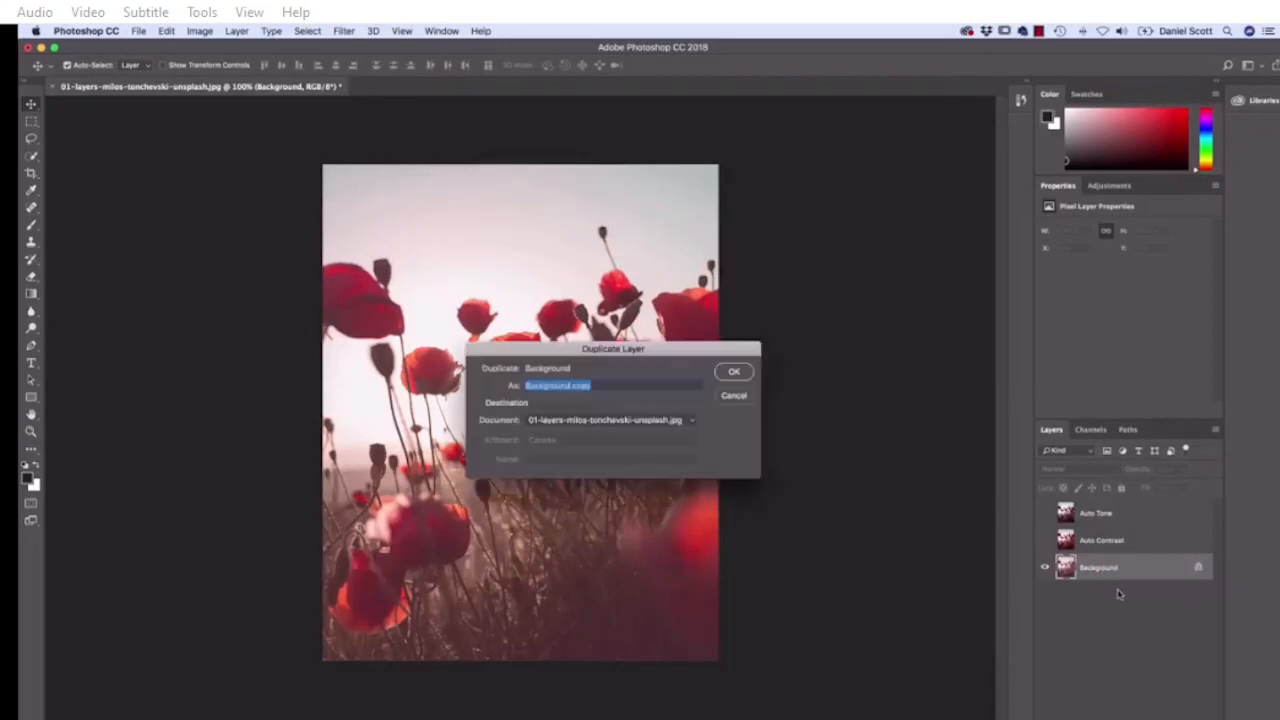
text(Auto C)
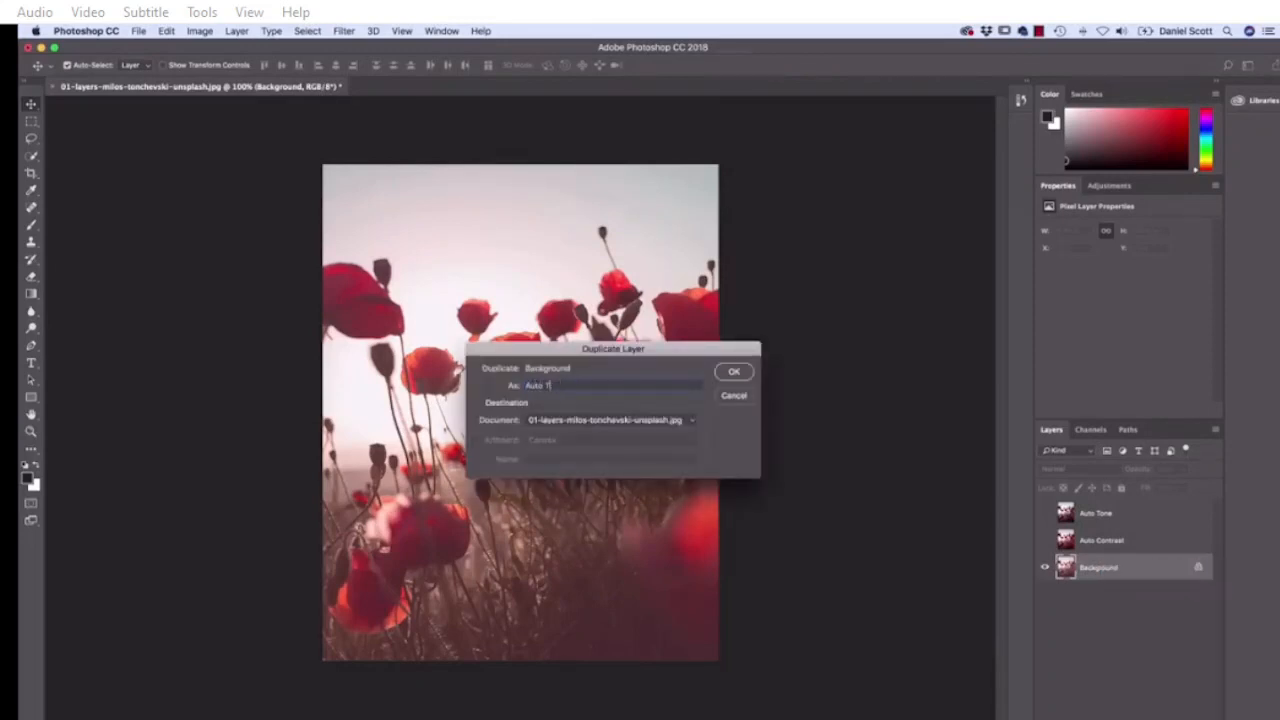
text(olor)
click(734, 371)
click(201, 31)
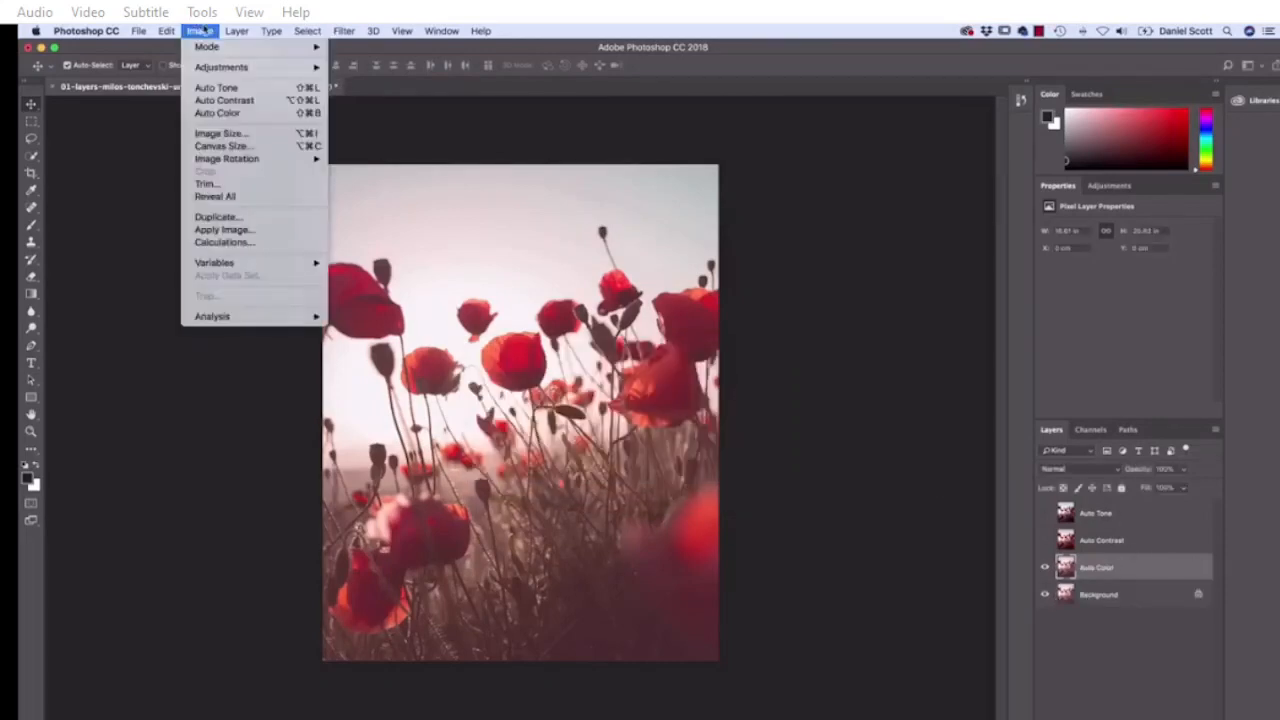
click(217, 114)
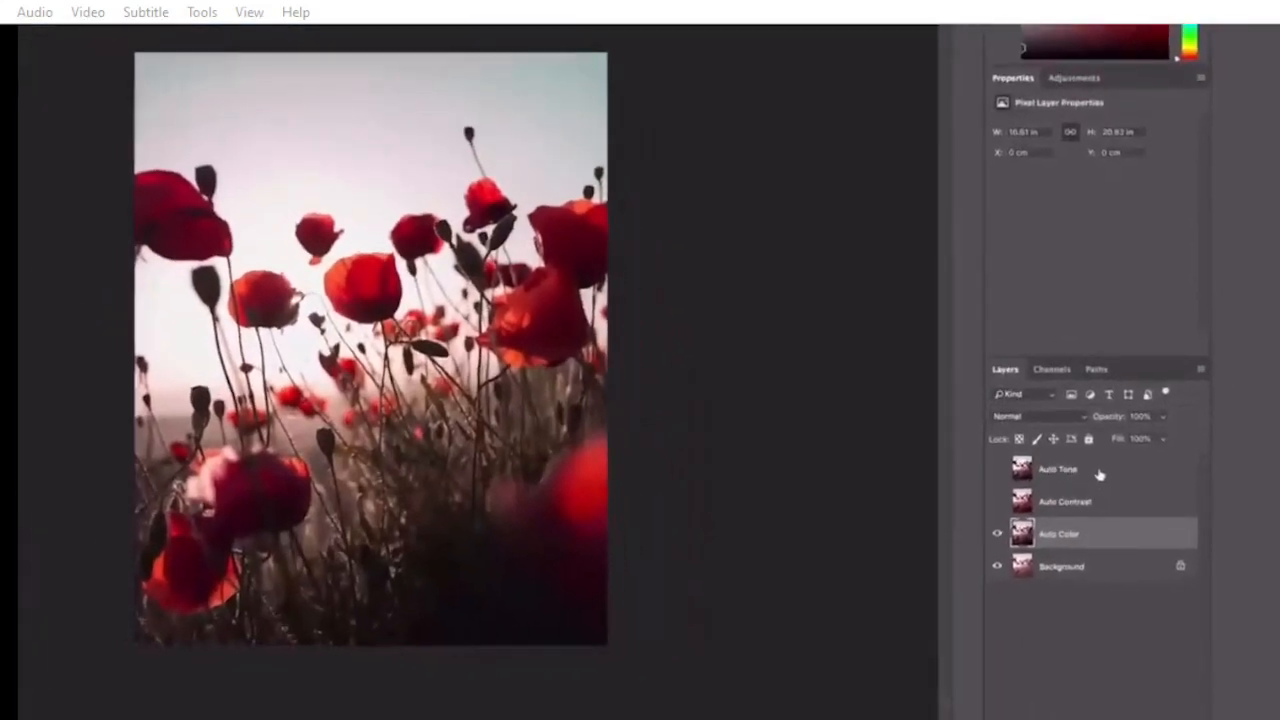
Show the Auto Tone and Auto Contrast layers above Auto Color, and hide both again to view the Auto Color result.
click(997, 468)
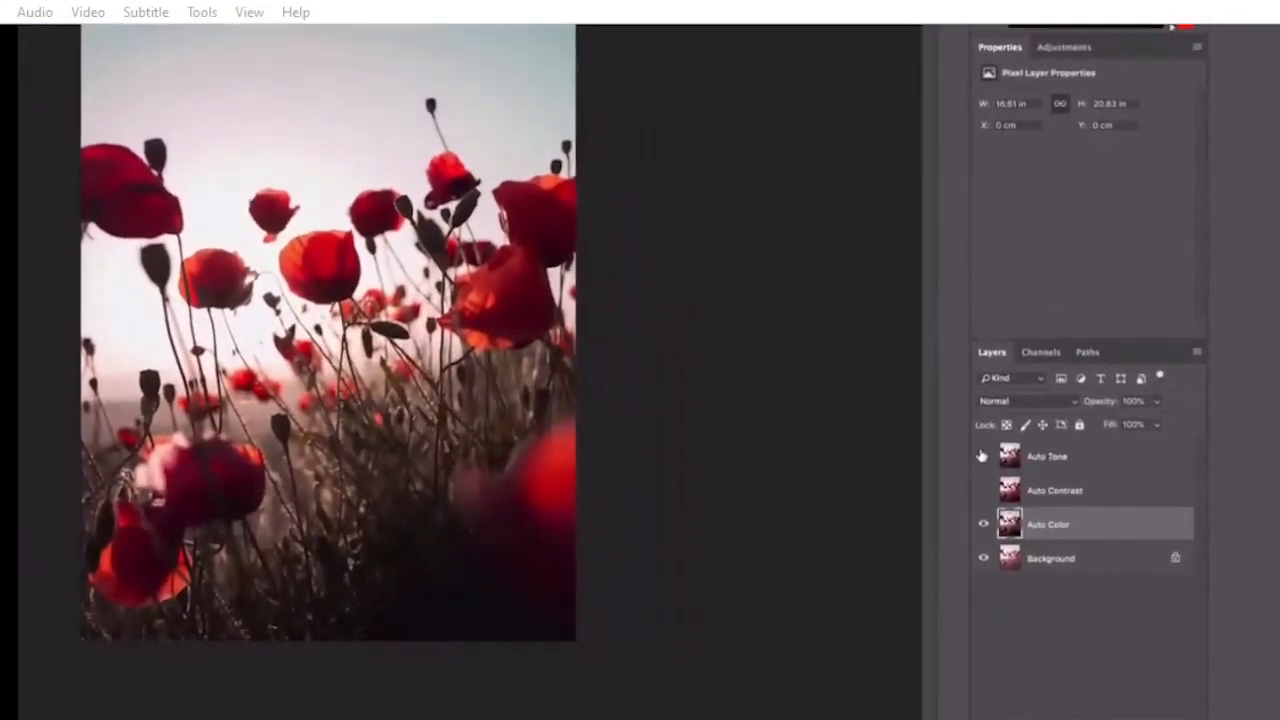
click(997, 501)
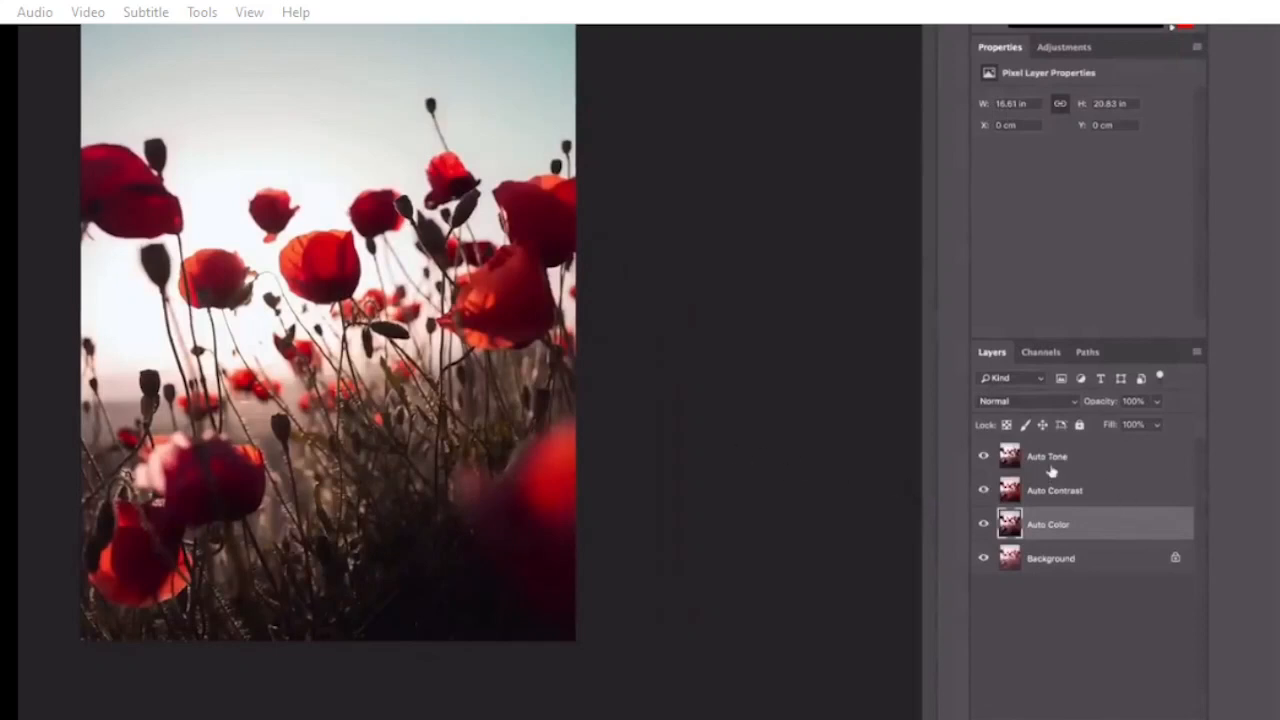
click(983, 456)
click(983, 490)
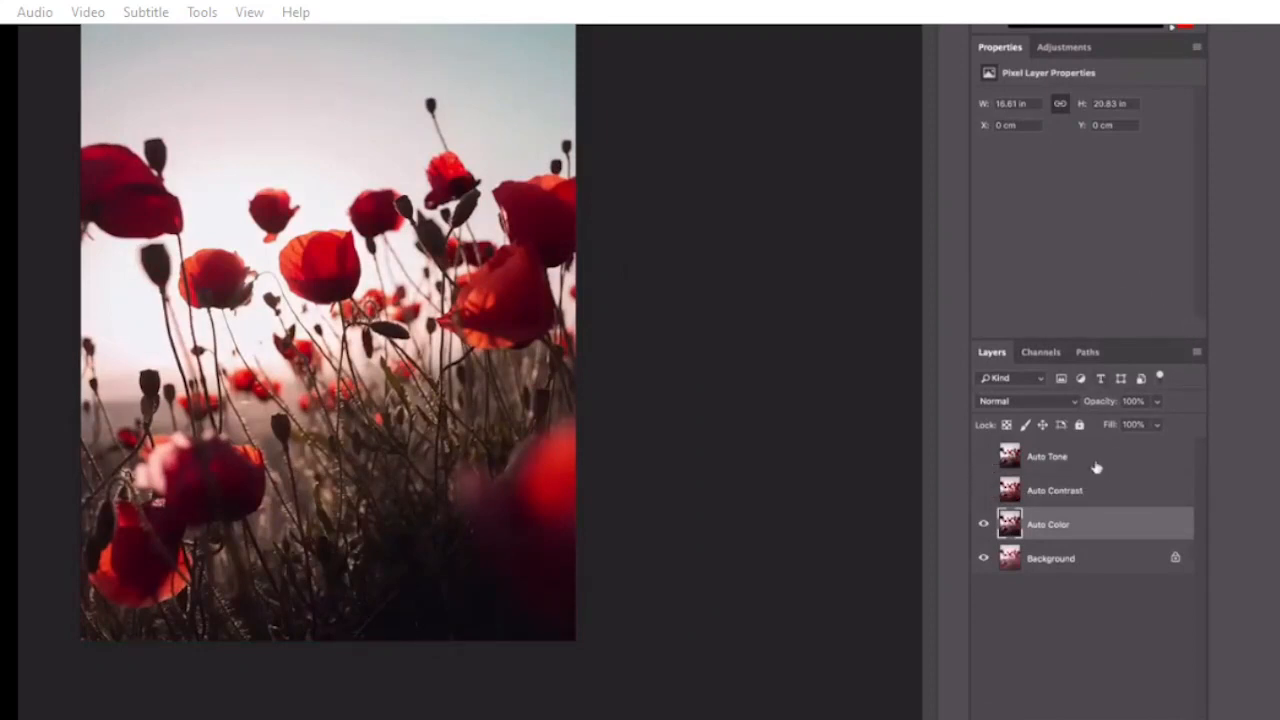
Compare the Auto Tone and Auto Color results by repeatedly toggling the Auto Tone layer, leaving it visible.
click(1062, 462)
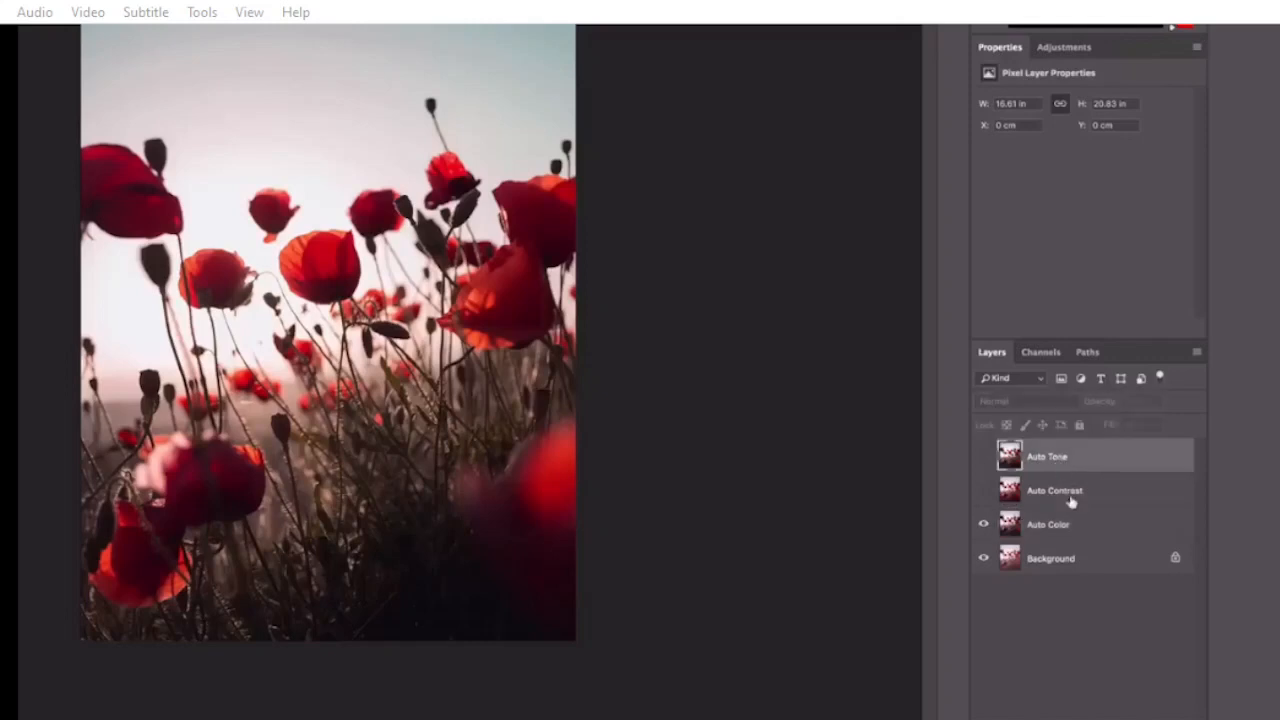
click(1068, 530)
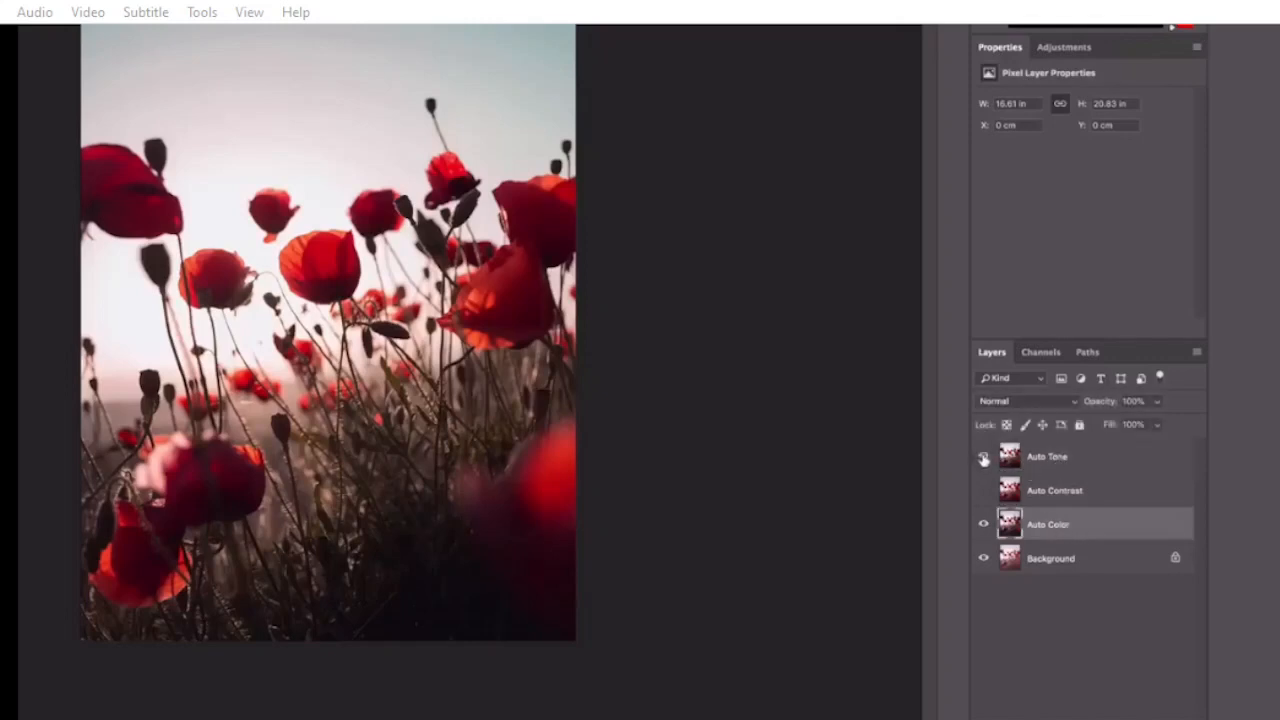
click(983, 458)
click(1056, 458)
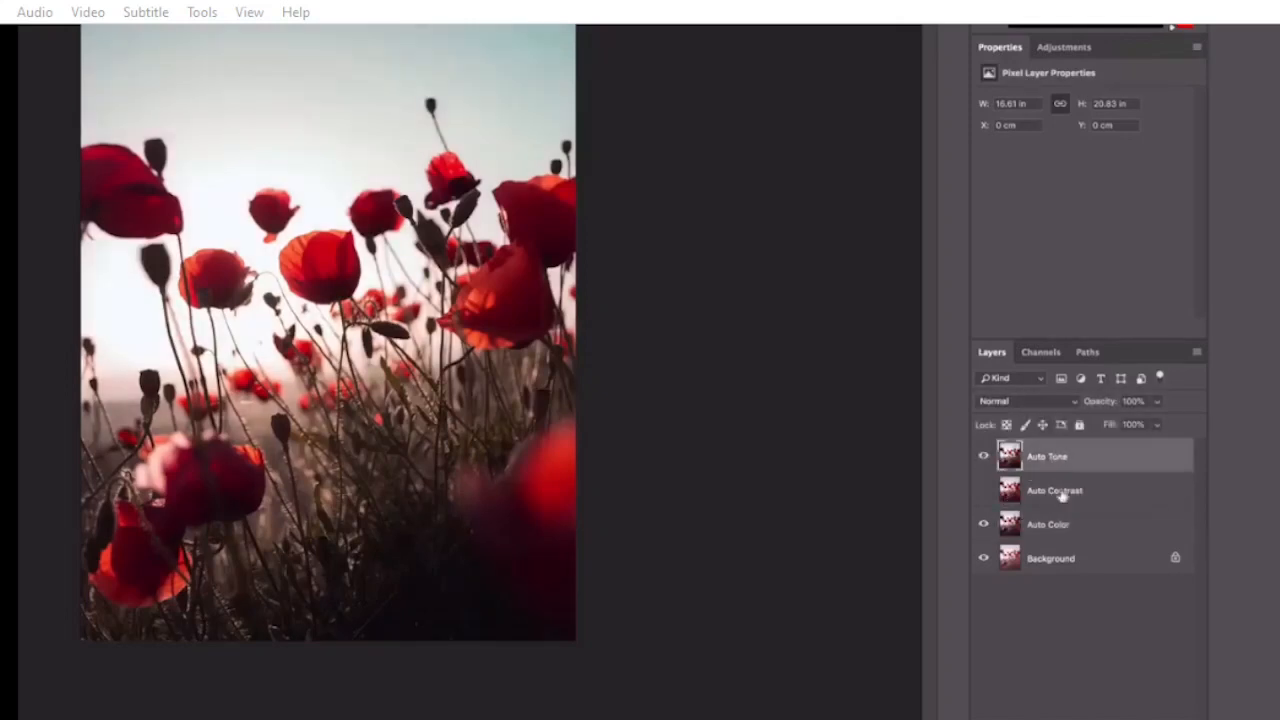
click(983, 458)
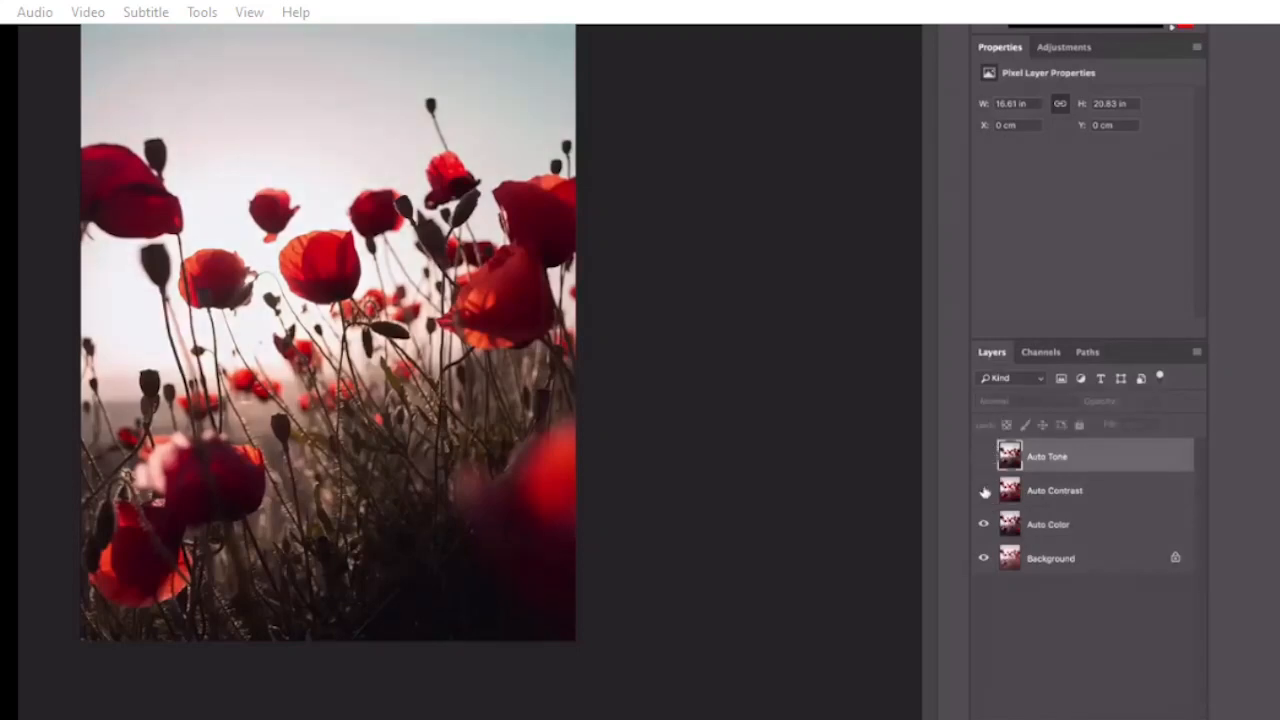
click(984, 457)
click(984, 457)
click(983, 458)
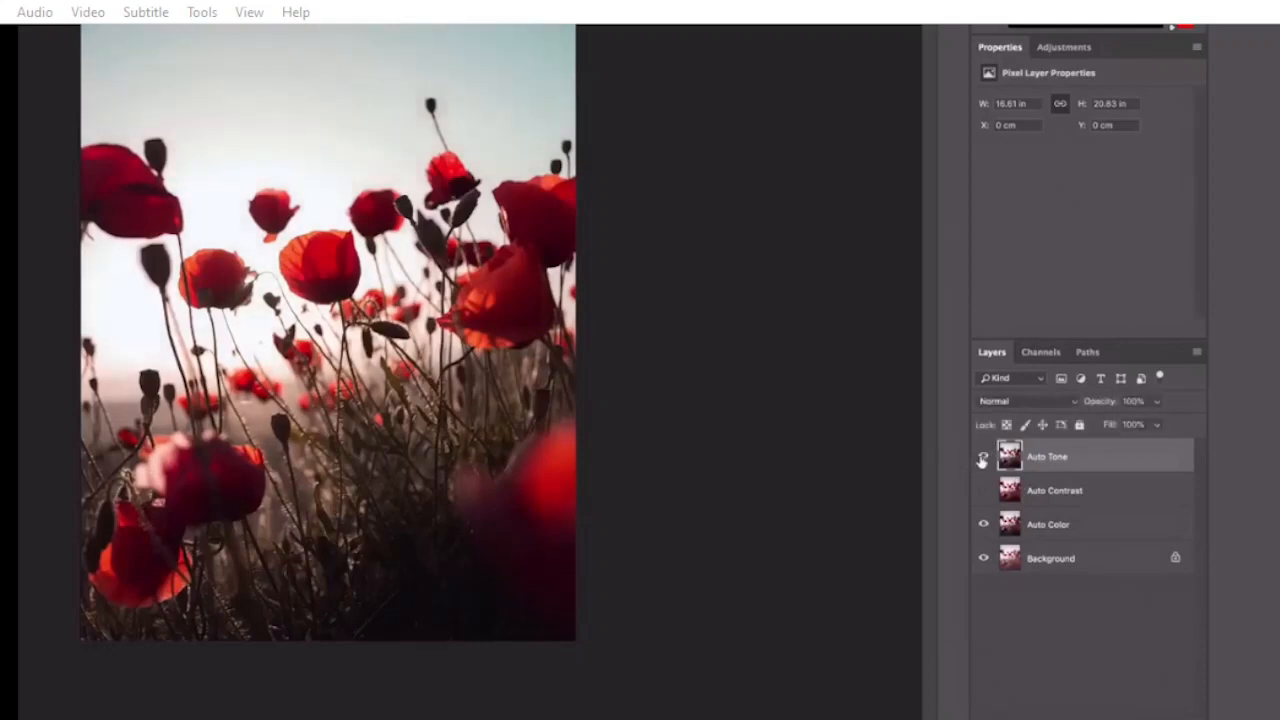
click(983, 458)
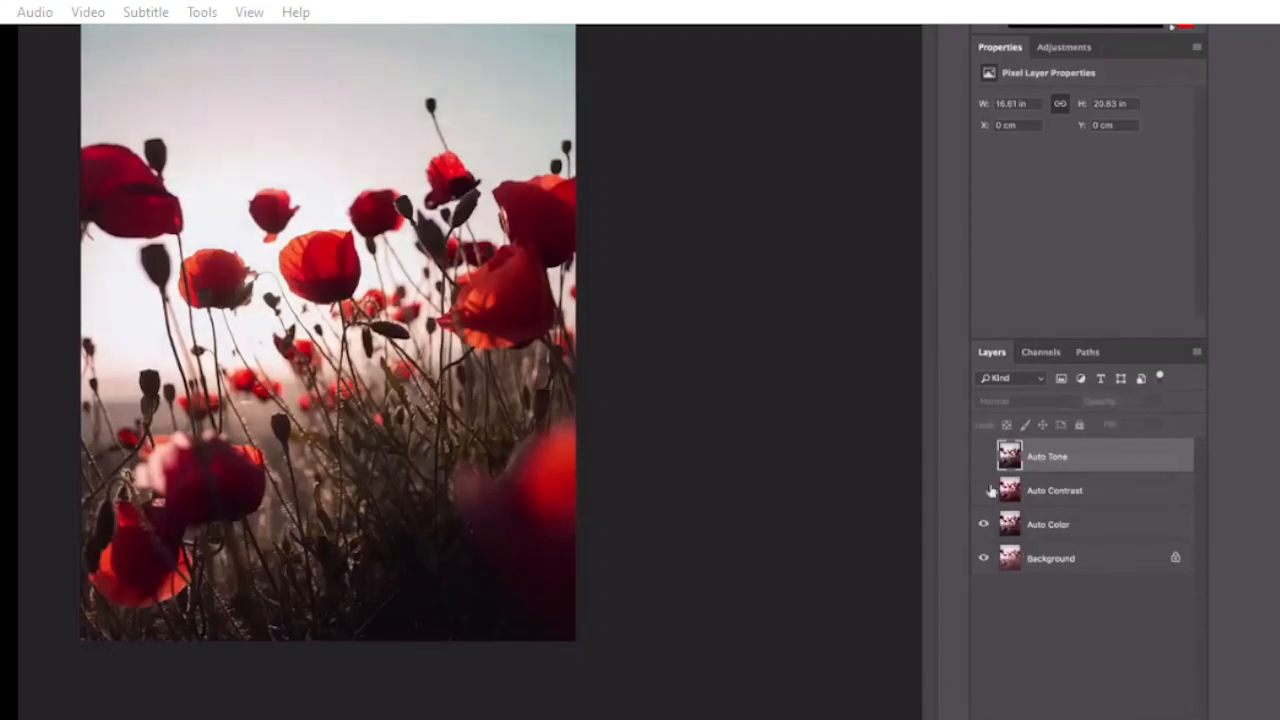
click(983, 456)
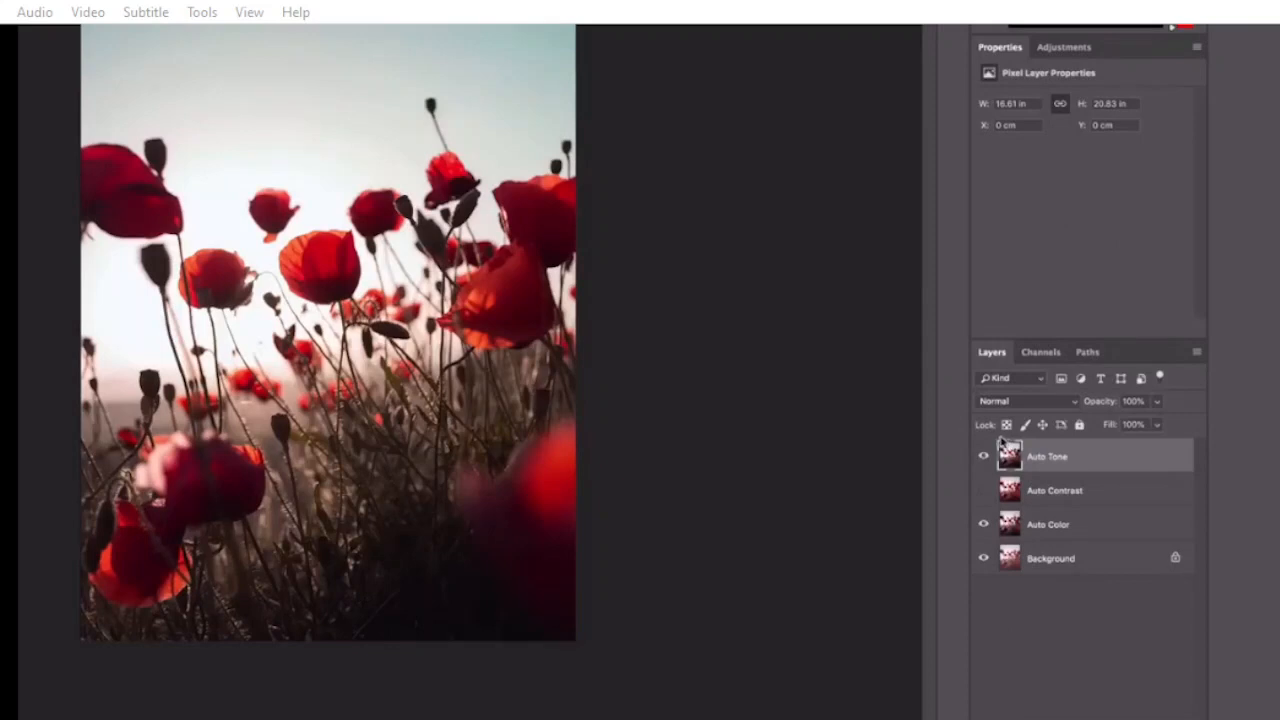
Reorder the layers so Auto Color sits on top, with Auto Contrast and Auto Tone beneath it, and show Auto Contrast.
click(1054, 492)
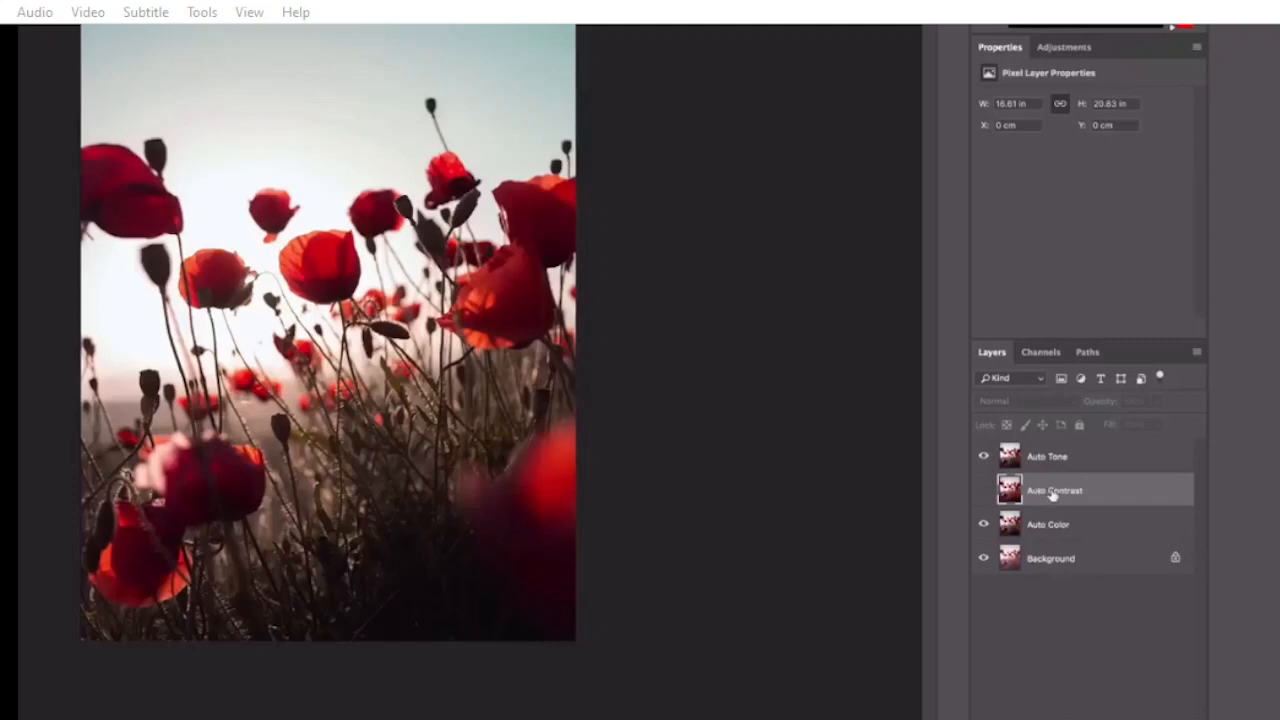
drag(1052, 493, 1052, 548)
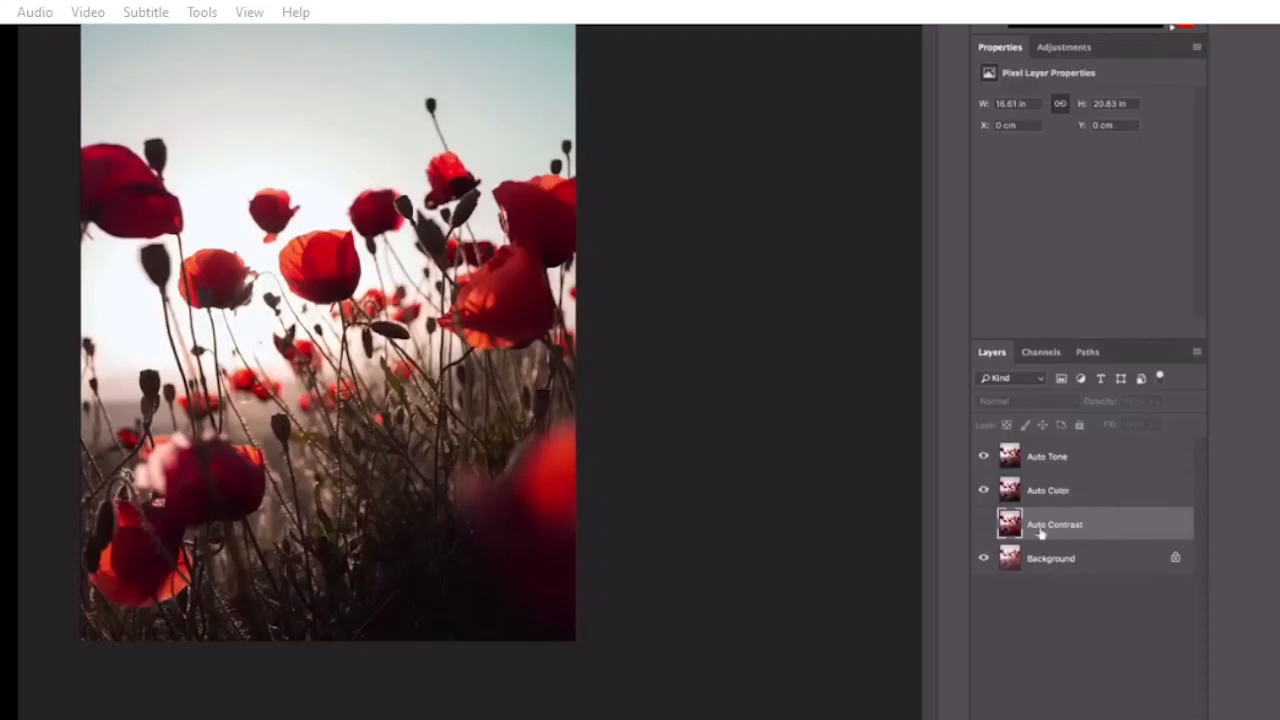
click(1058, 496)
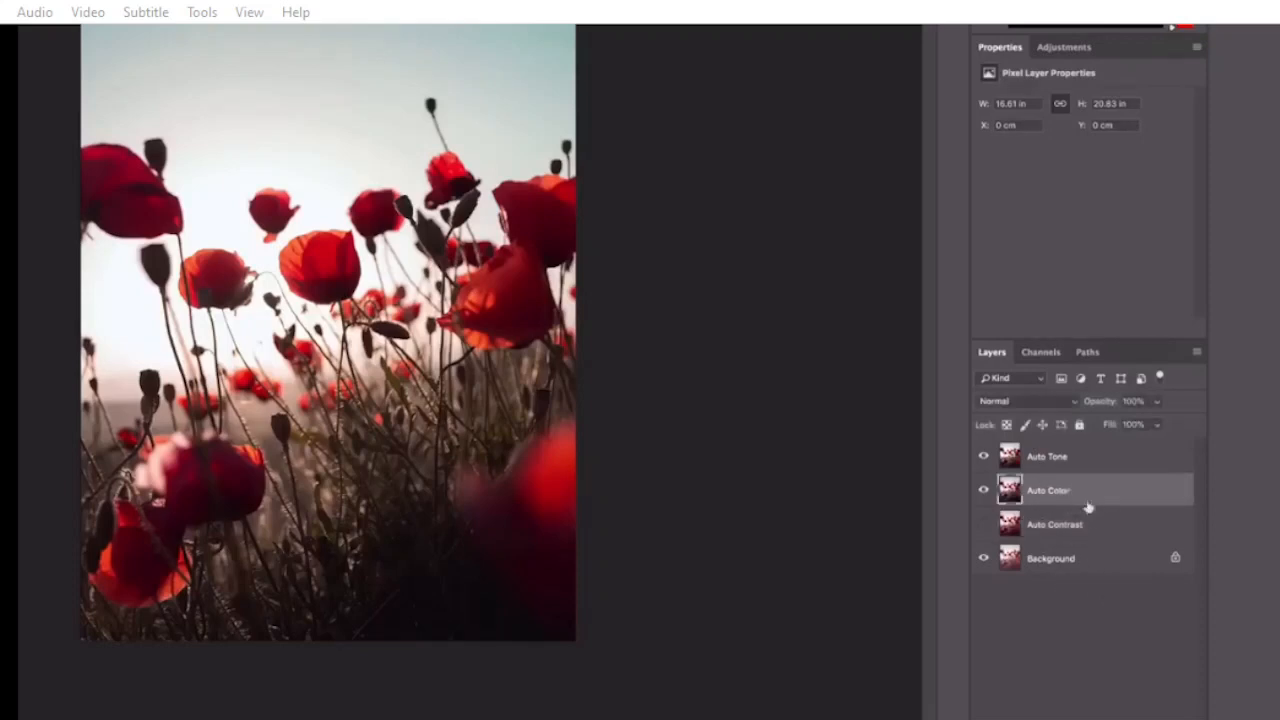
mouse_move(1043, 491)
mouse_down()
mouse_move(1040, 453)
mouse_move(1057, 487)
mouse_up()
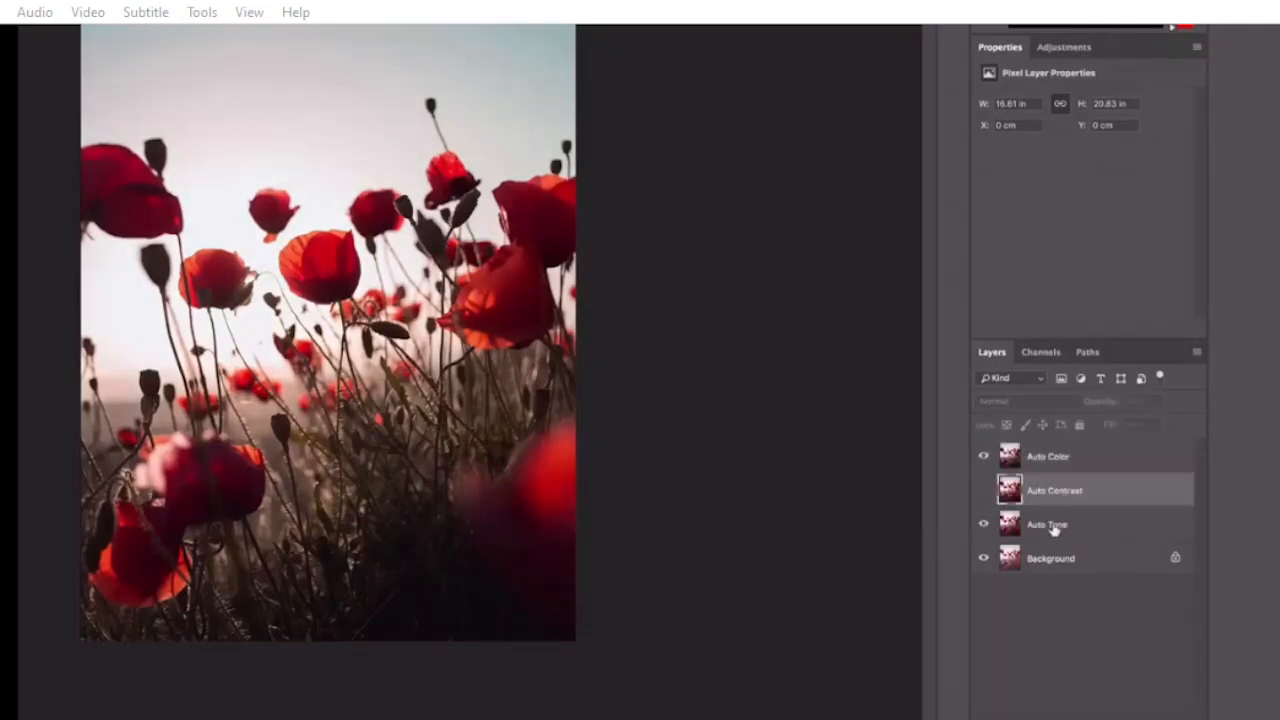
click(984, 491)
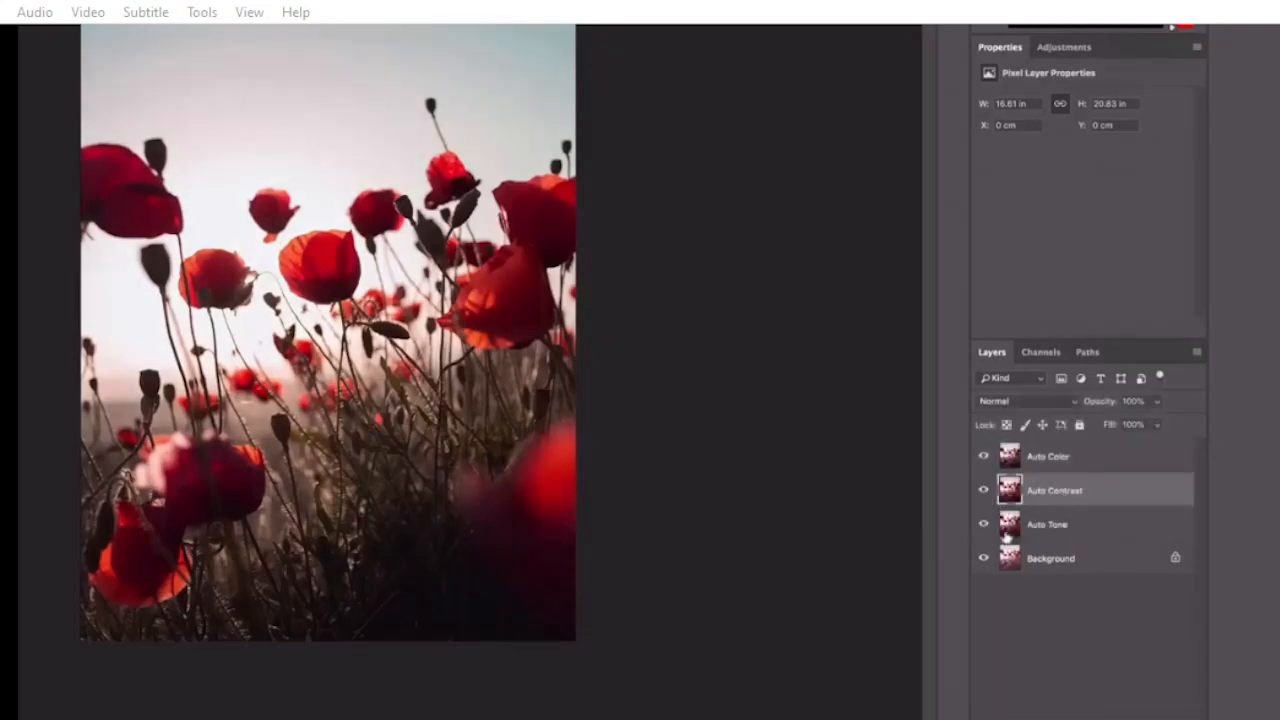
Hide Auto Contrast and repeatedly toggle the Auto Color layer to compare it with Auto Tone, leaving Auto Color visible.
click(1045, 463)
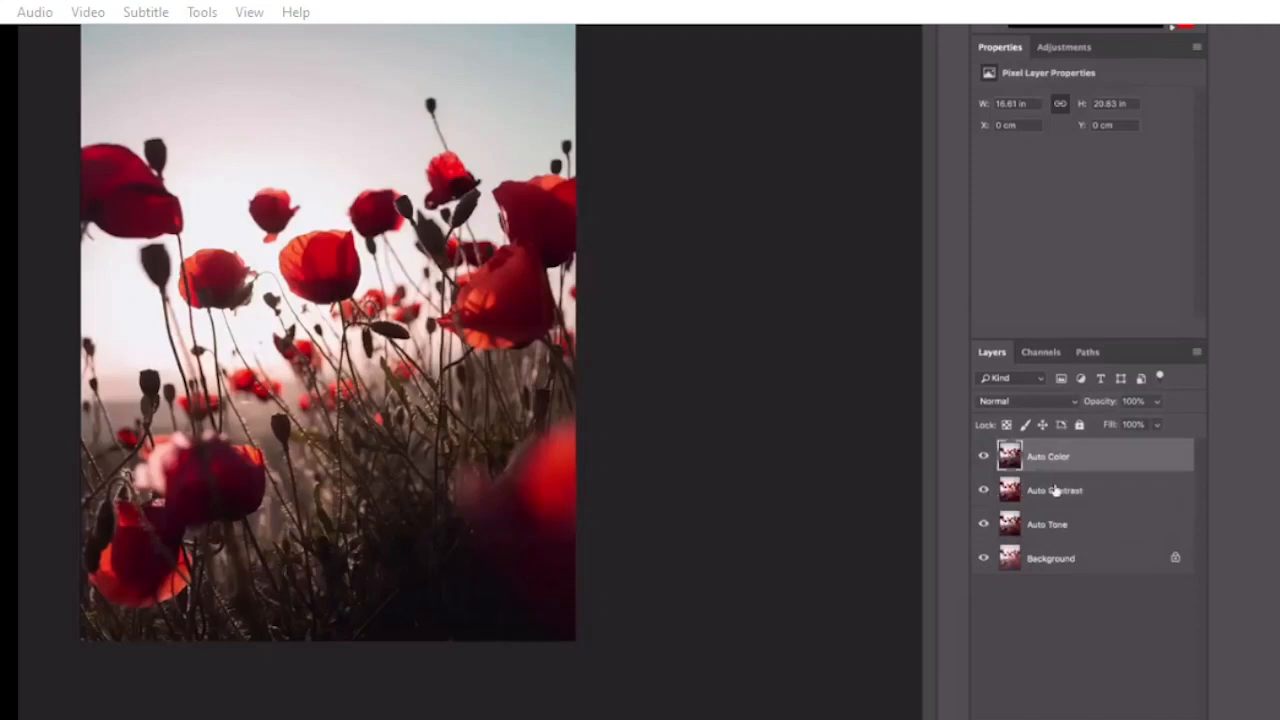
click(984, 491)
click(981, 461)
click(981, 461)
click(981, 461)
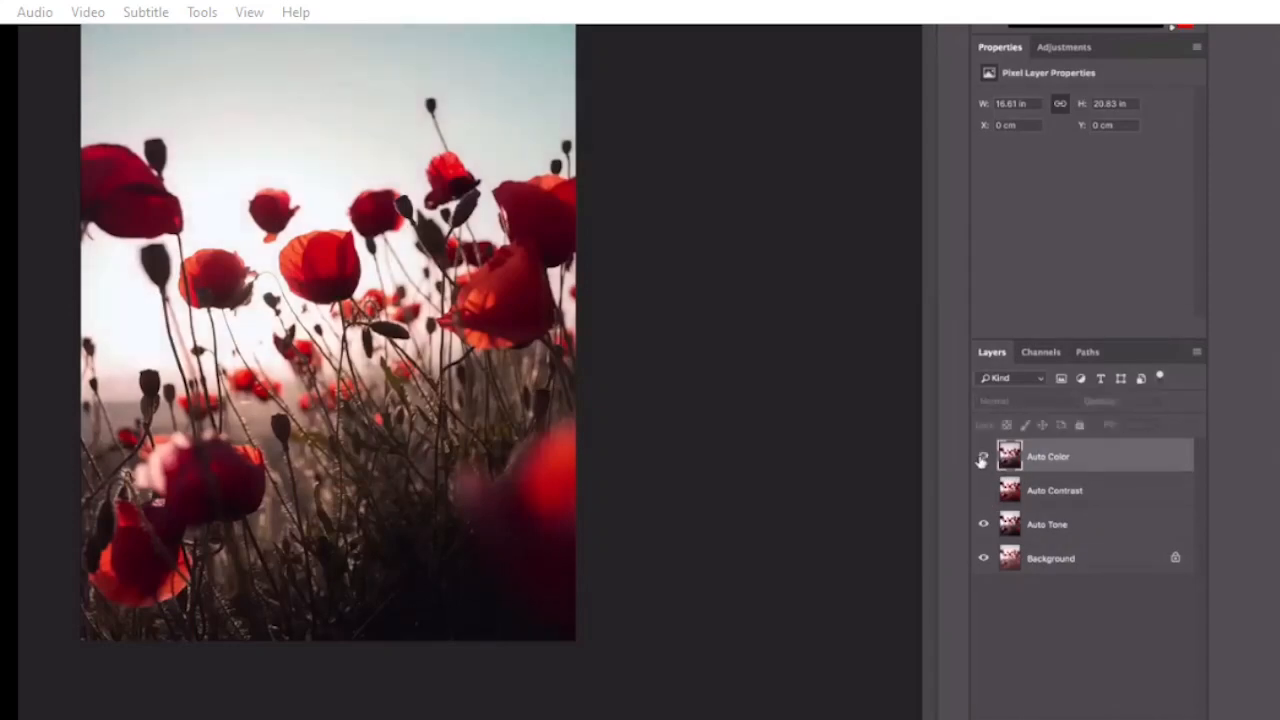
click(981, 461)
click(981, 461)
click(981, 461)
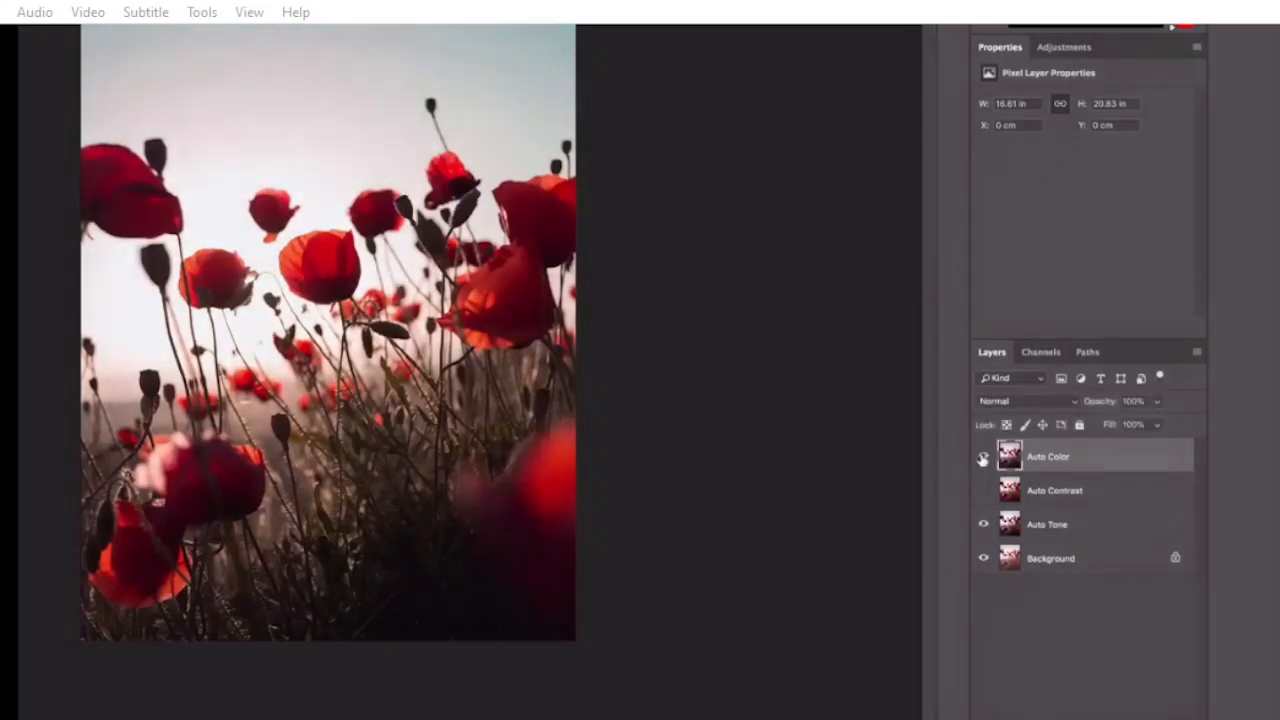
click(981, 461)
click(981, 460)
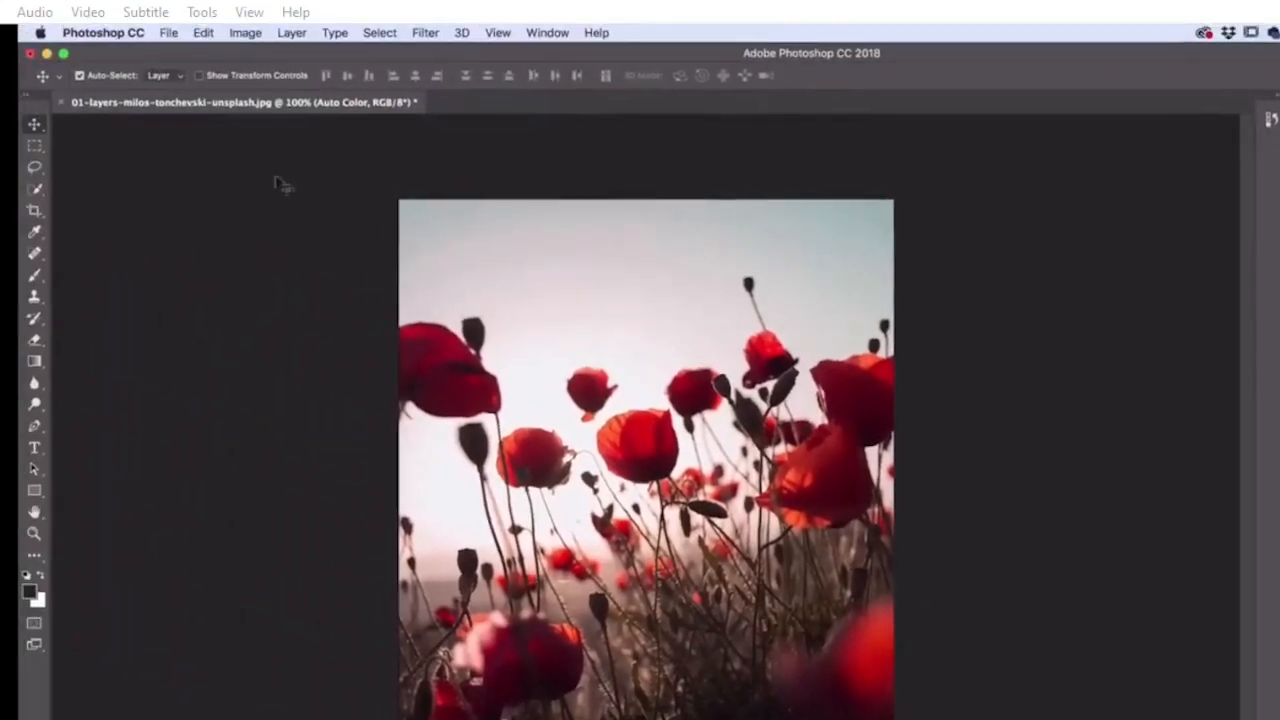
Save the document as a Photoshop .psd in Source Files with layers and Maximize Compatibility enabled, and close it.
click(169, 33)
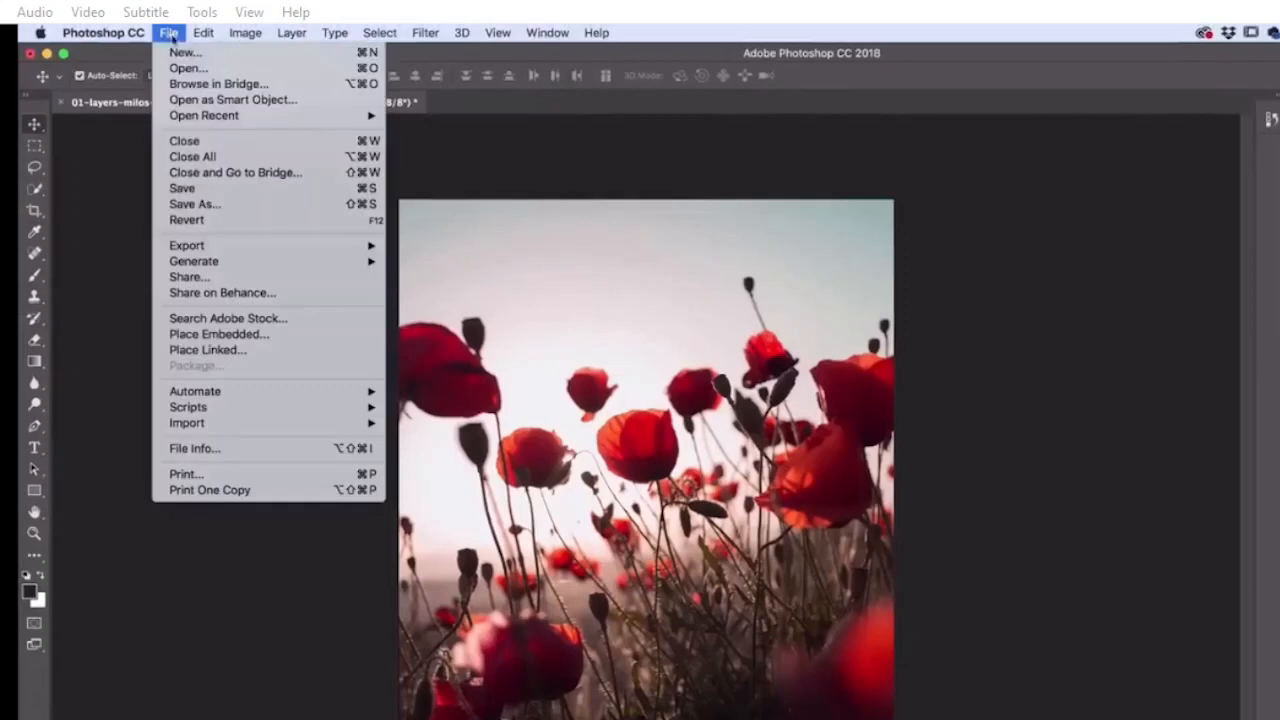
click(183, 188)
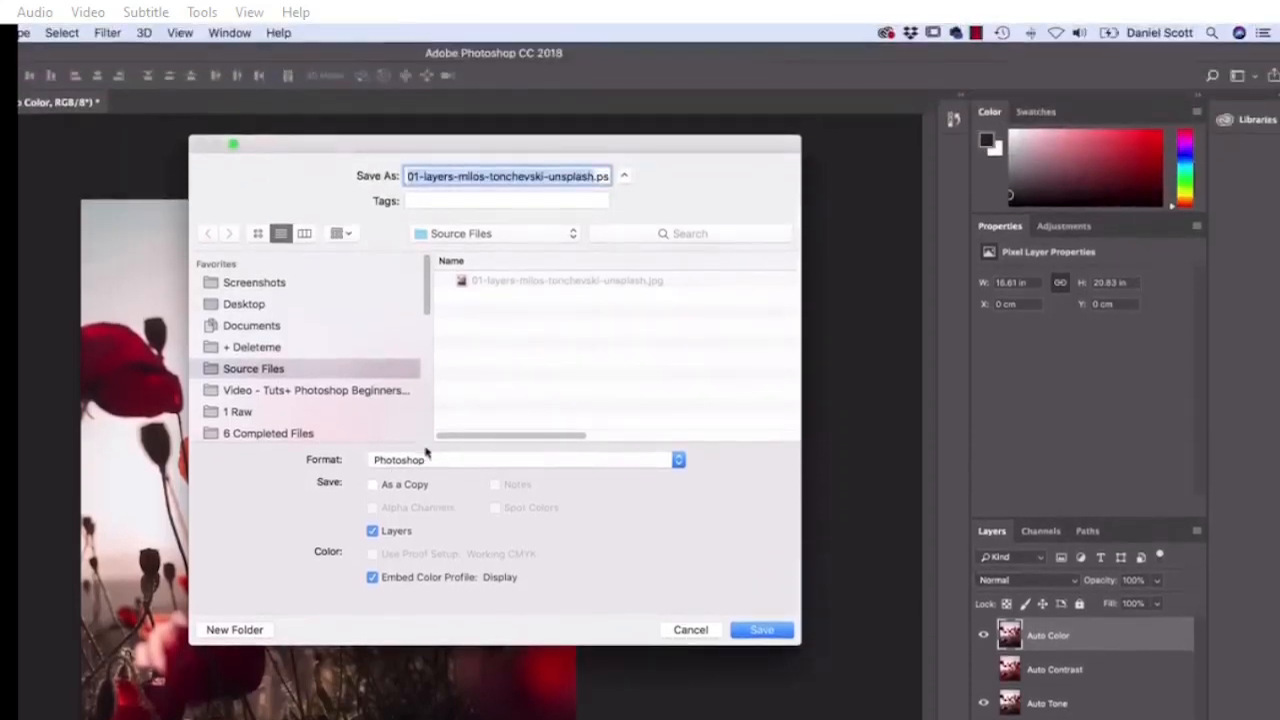
click(597, 176)
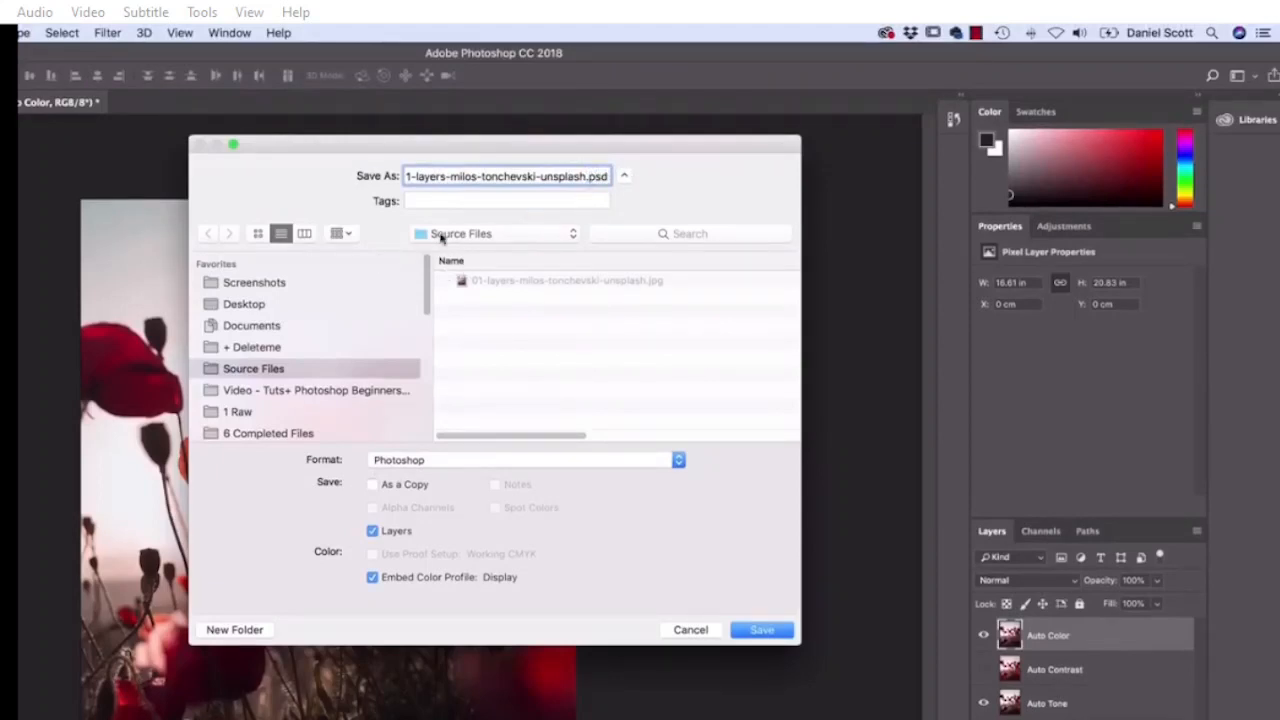
double_click(595, 176)
click(762, 630)
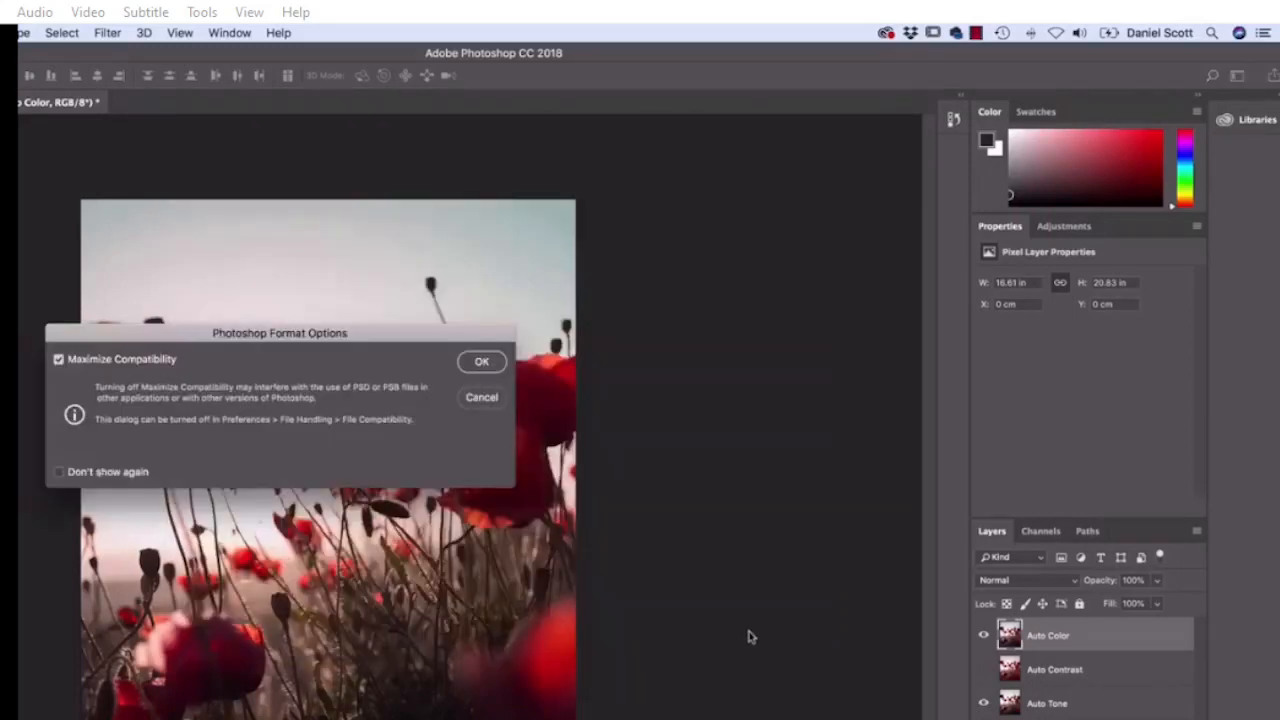
drag(327, 338, 432, 351)
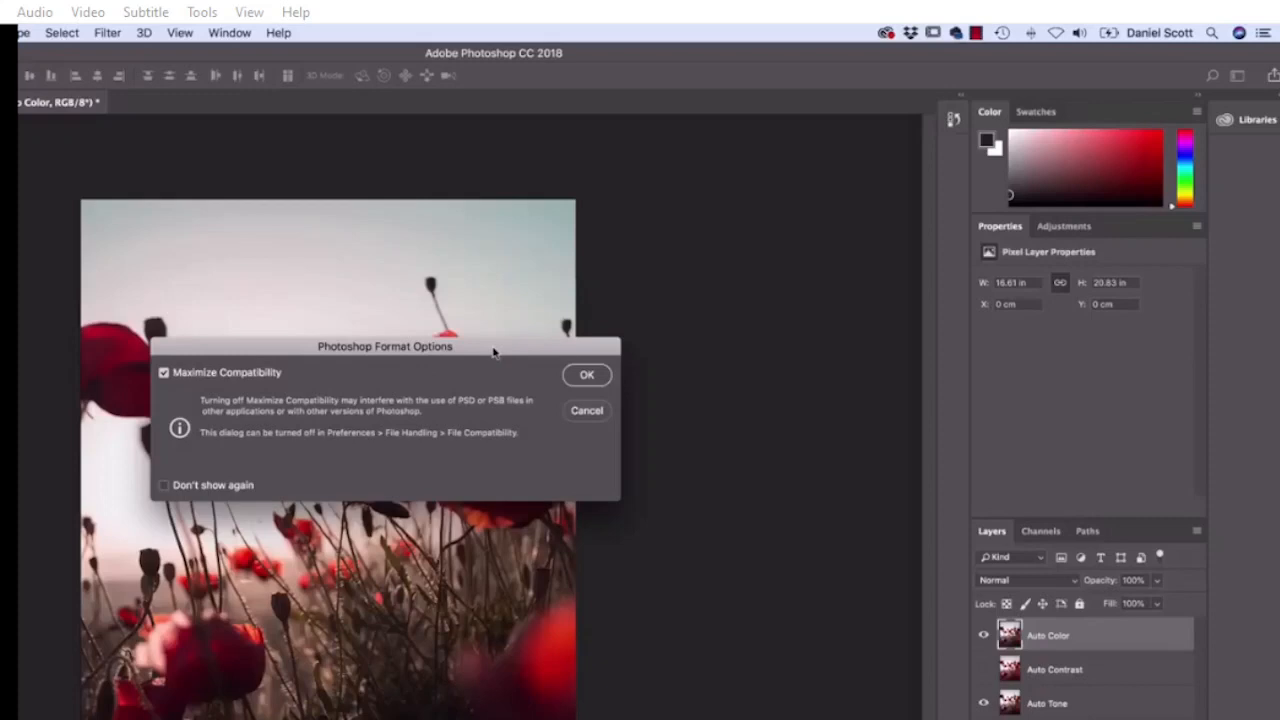
click(587, 376)
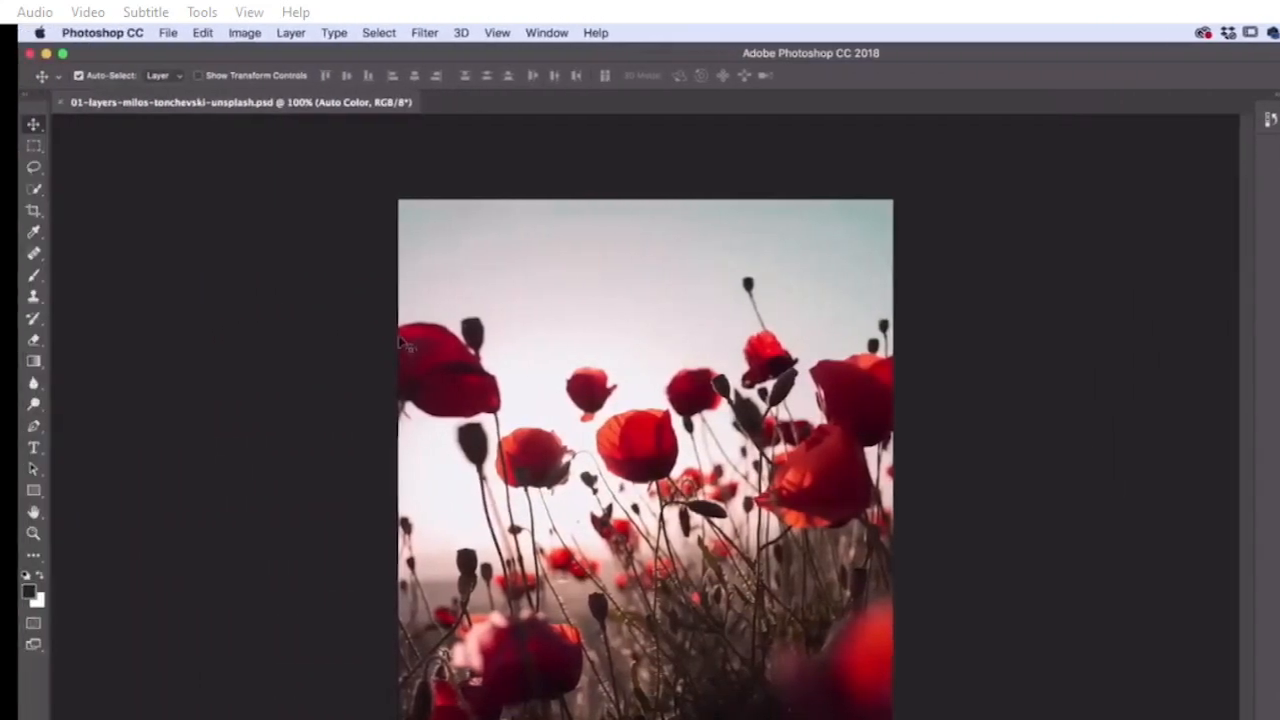
click(169, 33)
click(199, 145)
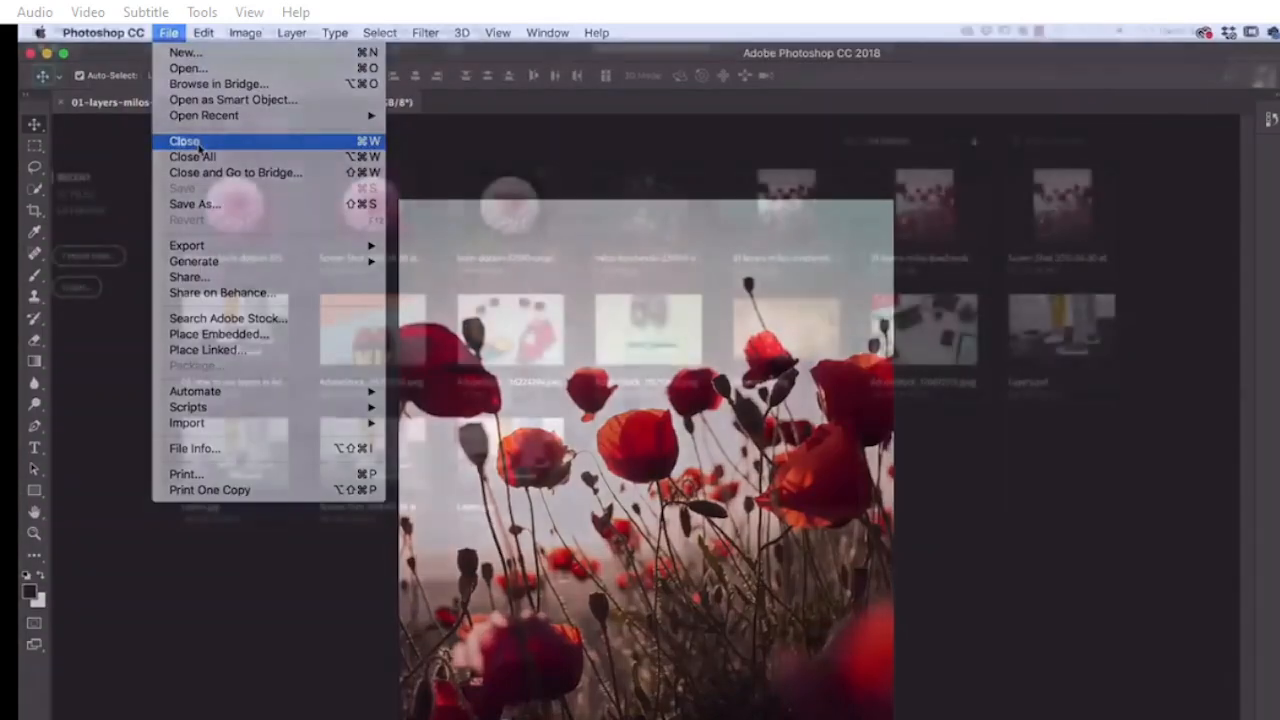